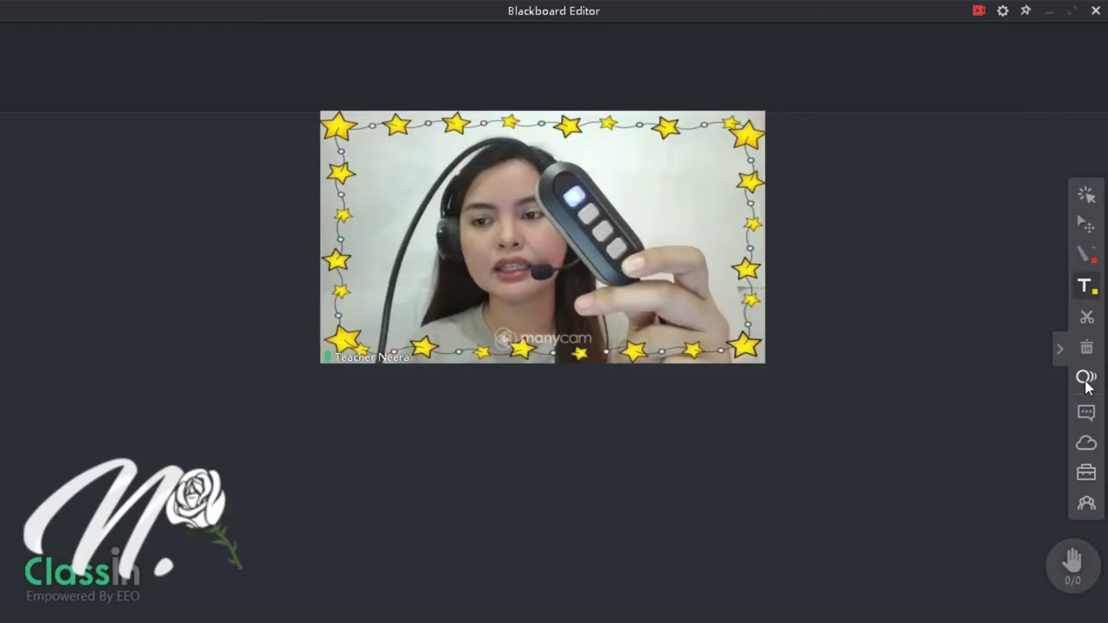
# Step: Select the laser pointer for presenting the Hardware and Sound slide
pyautogui.click(1087, 378)
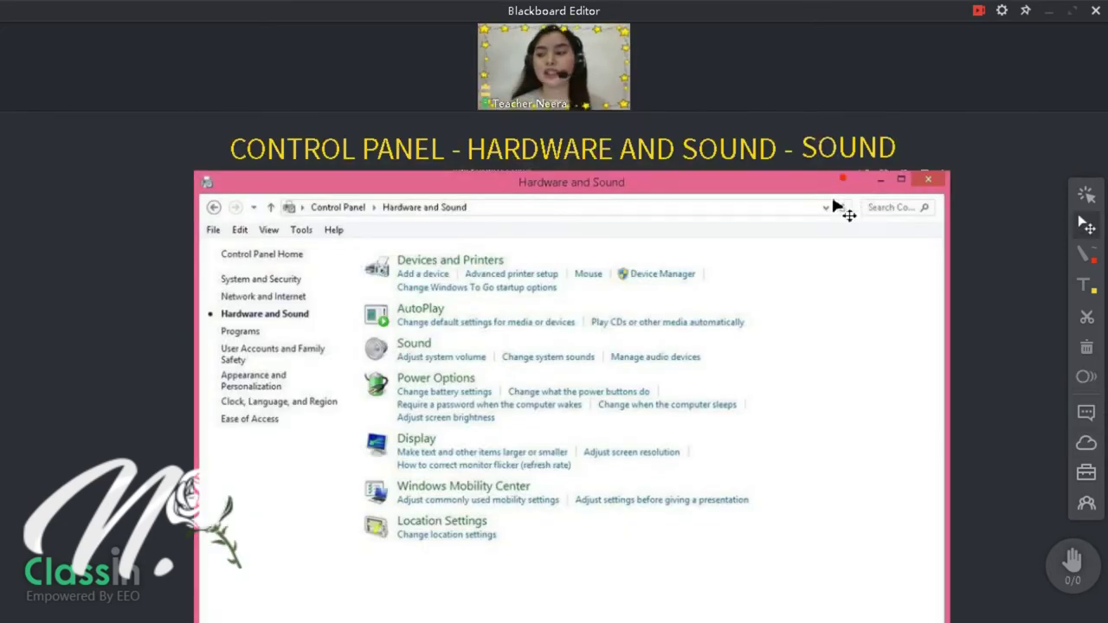
# Step: Underline CONTROL PANEL, HARDWARE AND SOUND - SOUND and the Sound heading with the red pen
pyautogui.click(1086, 254)
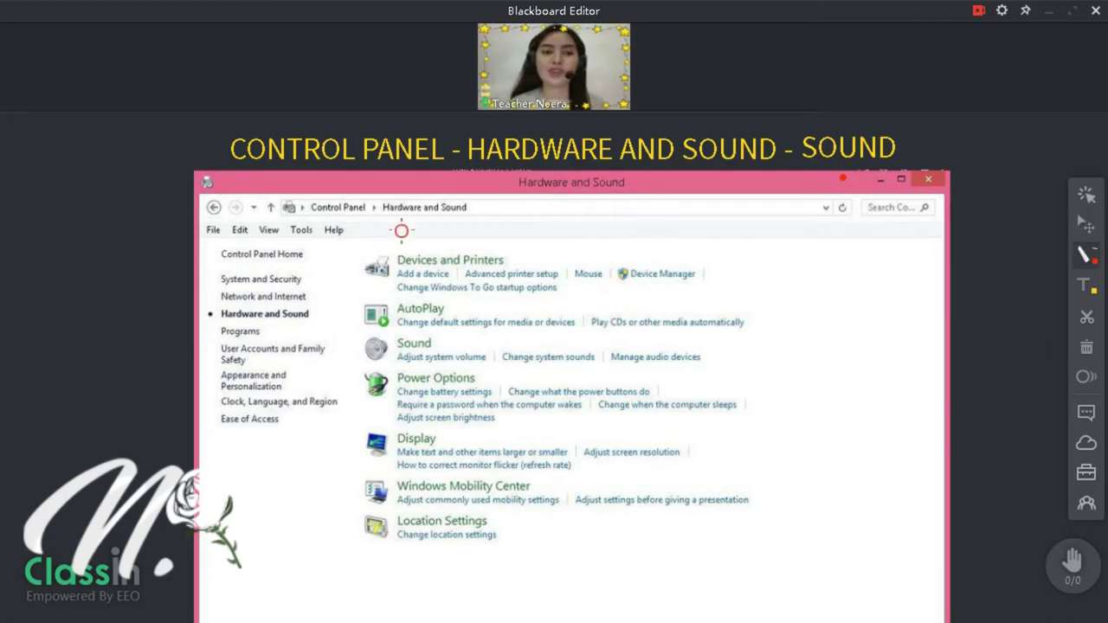
pyautogui.moveTo(219, 168); pyautogui.dragTo(395, 171)
pyautogui.moveTo(462, 172); pyautogui.dragTo(957, 180)
pyautogui.moveTo(392, 351); pyautogui.dragTo(426, 351)
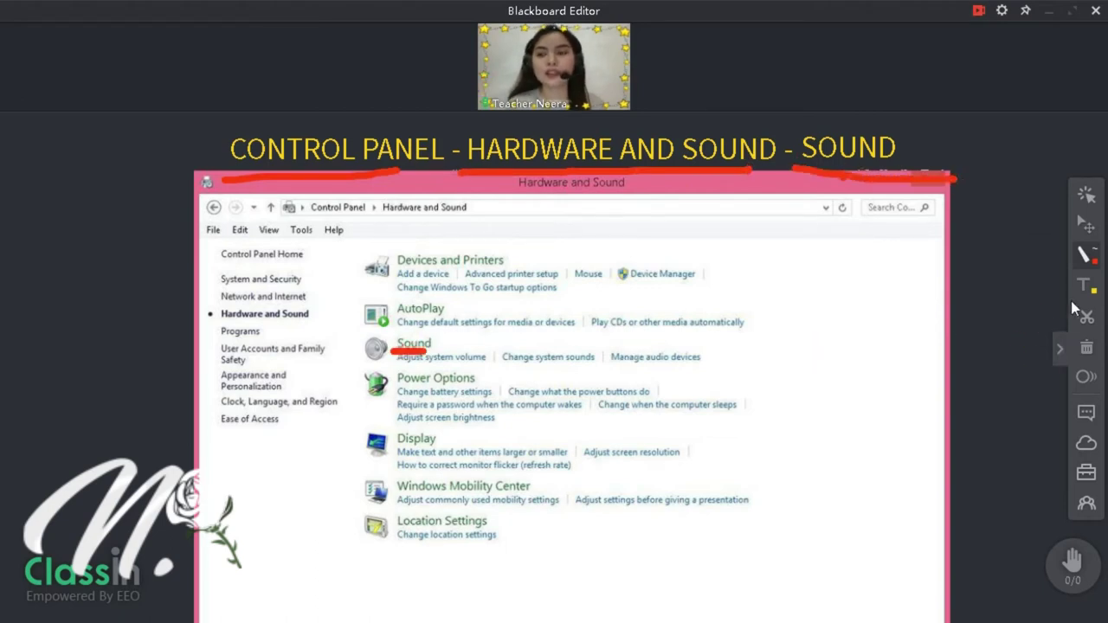
# Step: Box the Sound dialog, Speakers Mpow HC row and Properties button in red
pyautogui.scroll(-5, 984, 364)
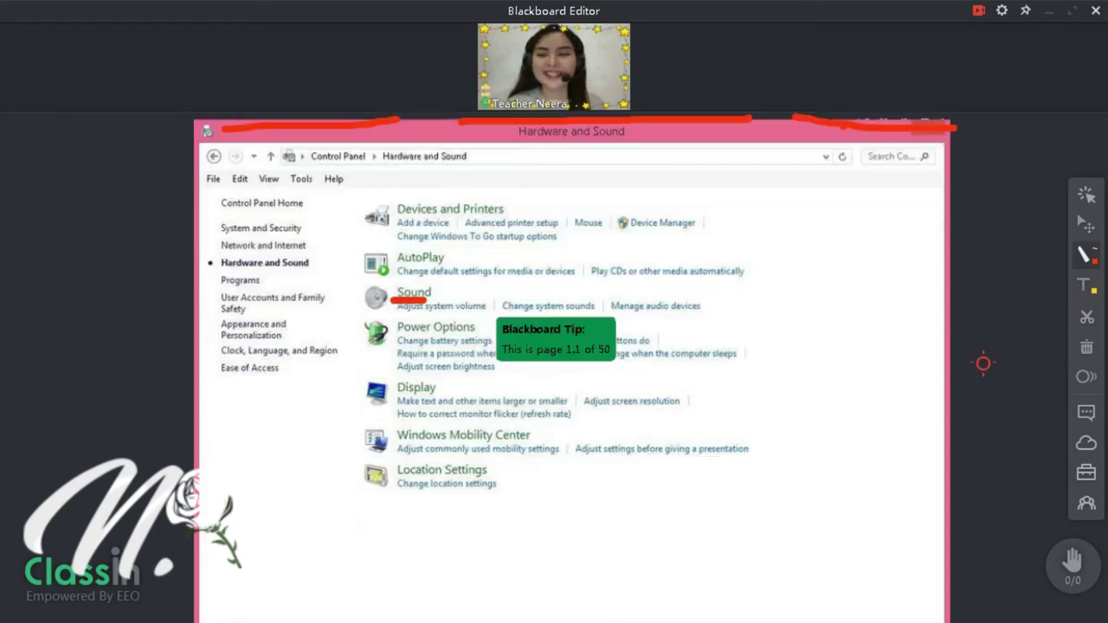
pyautogui.scroll(-7, 984, 364)
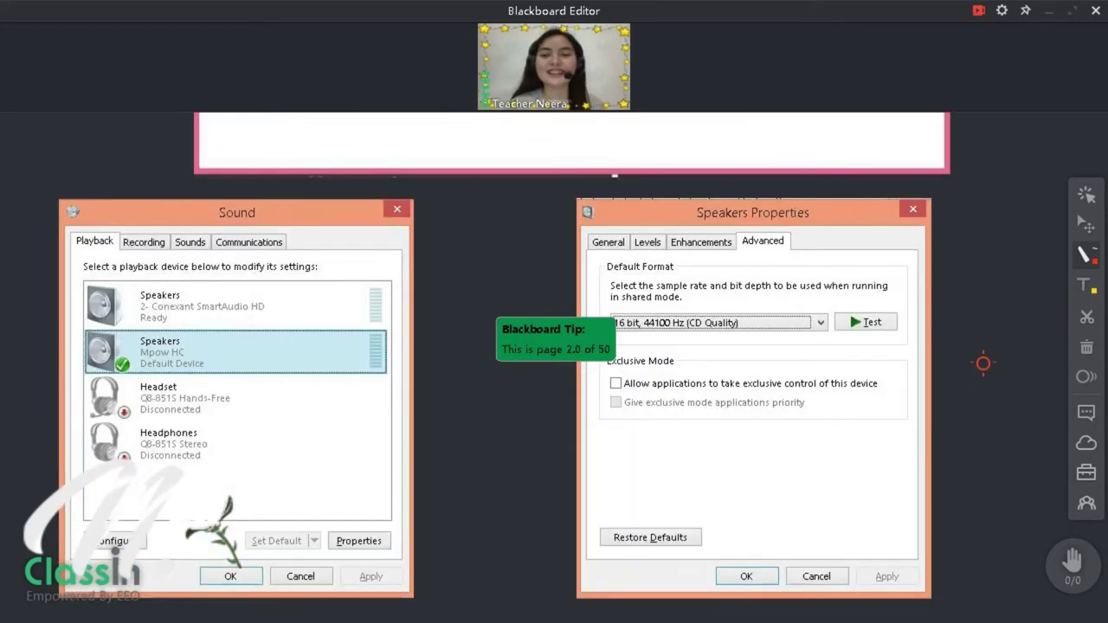
pyautogui.moveTo(1080, 281)
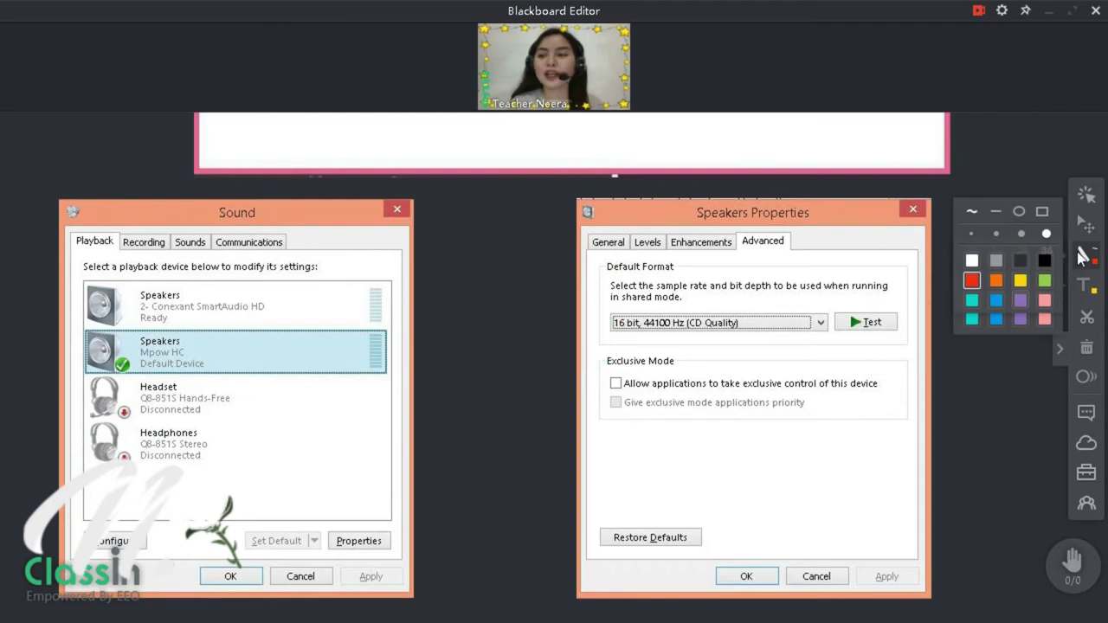
pyautogui.moveTo(41, 182)
pyautogui.mouseDown()
pyautogui.moveTo(322, 581)
pyautogui.moveTo(431, 606)
pyautogui.mouseUp()
pyautogui.moveTo(71, 323)
pyautogui.mouseDown()
pyautogui.moveTo(112, 386)
pyautogui.moveTo(397, 380)
pyautogui.mouseUp()
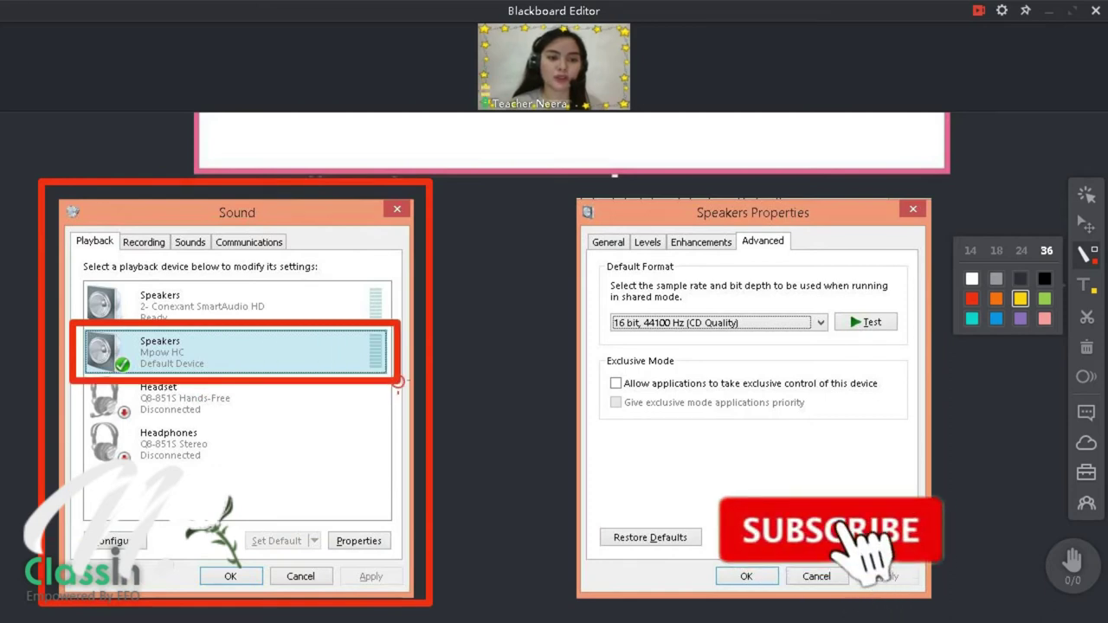
pyautogui.moveTo(319, 556)
pyautogui.mouseDown()
pyautogui.moveTo(387, 556)
pyautogui.moveTo(404, 523)
pyautogui.mouseUp()
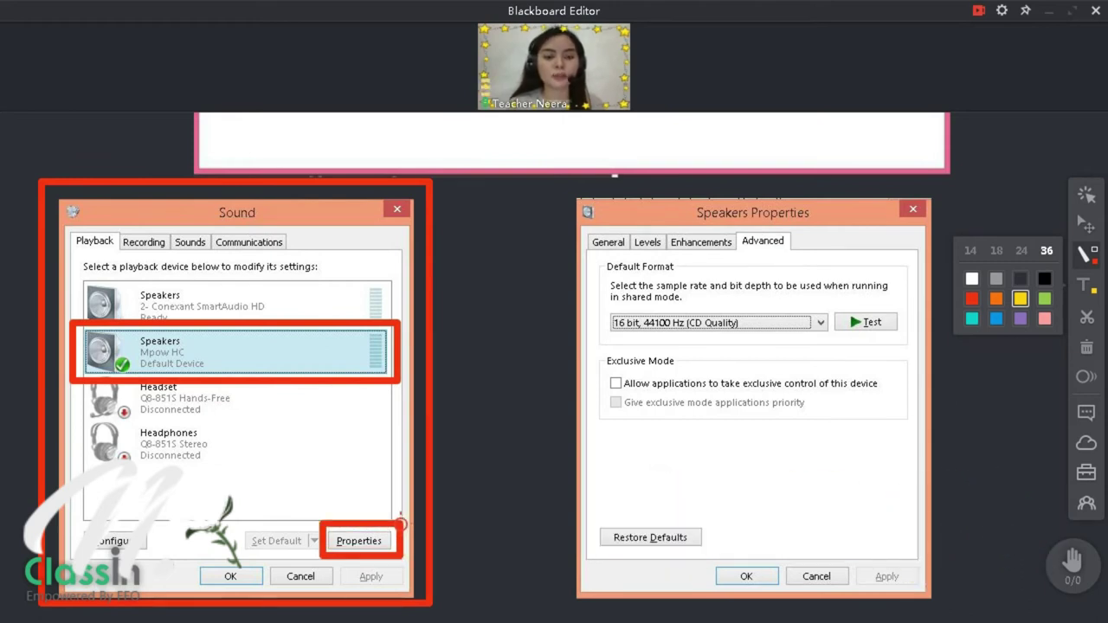
# Step: Switch the pen to yellow and box Speakers Properties, its Advanced tab and Exclusive Mode
pyautogui.click(1082, 258)
pyautogui.click(1021, 281)
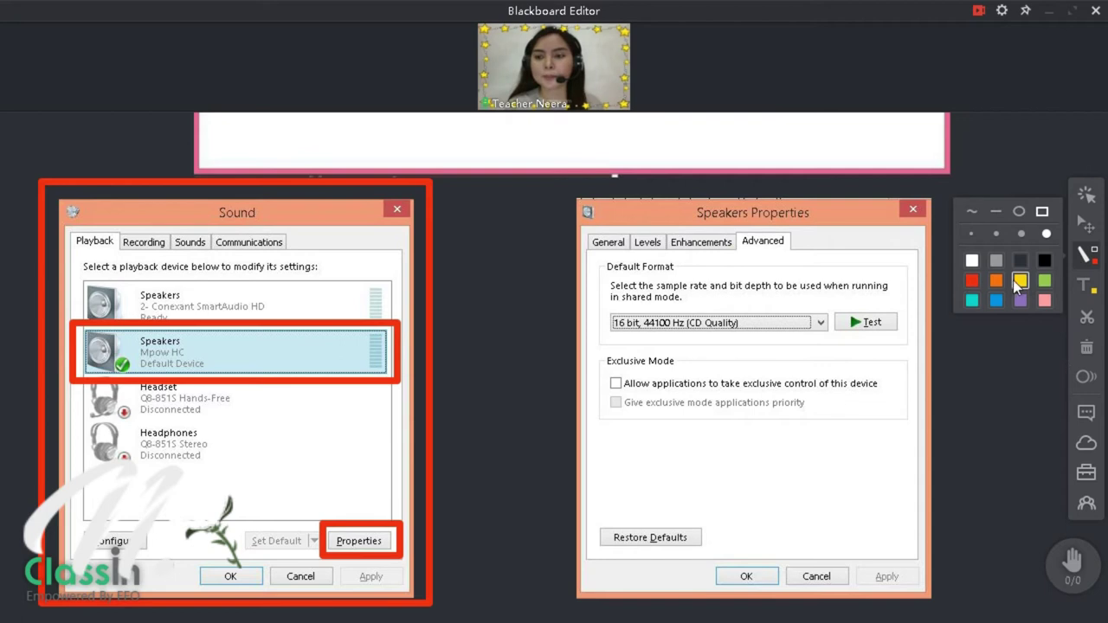
pyautogui.moveTo(555, 182)
pyautogui.mouseDown()
pyautogui.moveTo(940, 470)
pyautogui.moveTo(967, 609)
pyautogui.mouseUp()
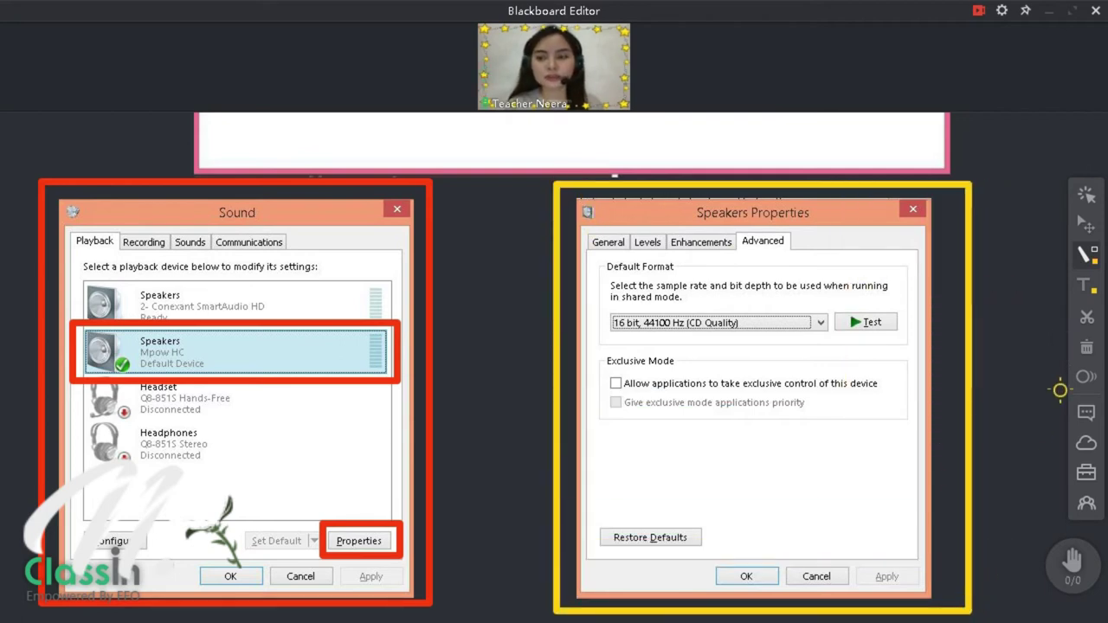
pyautogui.click(1086, 224)
pyautogui.moveTo(935, 243)
pyautogui.mouseDown()
pyautogui.moveTo(949, 264)
pyautogui.moveTo(937, 258)
pyautogui.mouseUp()
pyautogui.click(1086, 254)
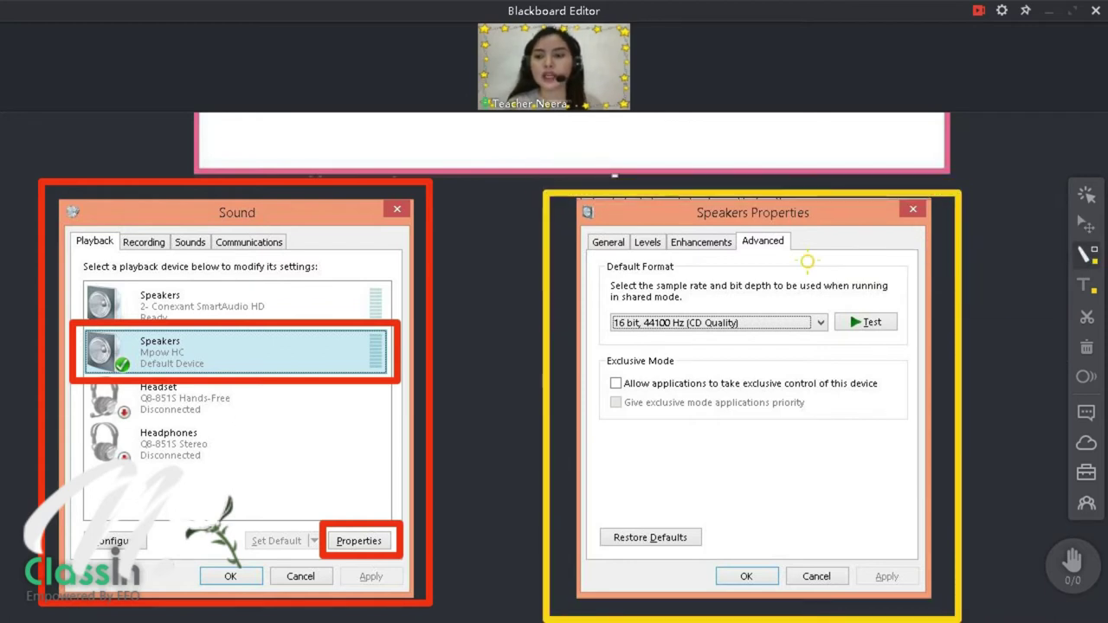
pyautogui.moveTo(727, 257)
pyautogui.mouseDown()
pyautogui.moveTo(767, 258)
pyautogui.moveTo(812, 228)
pyautogui.mouseUp()
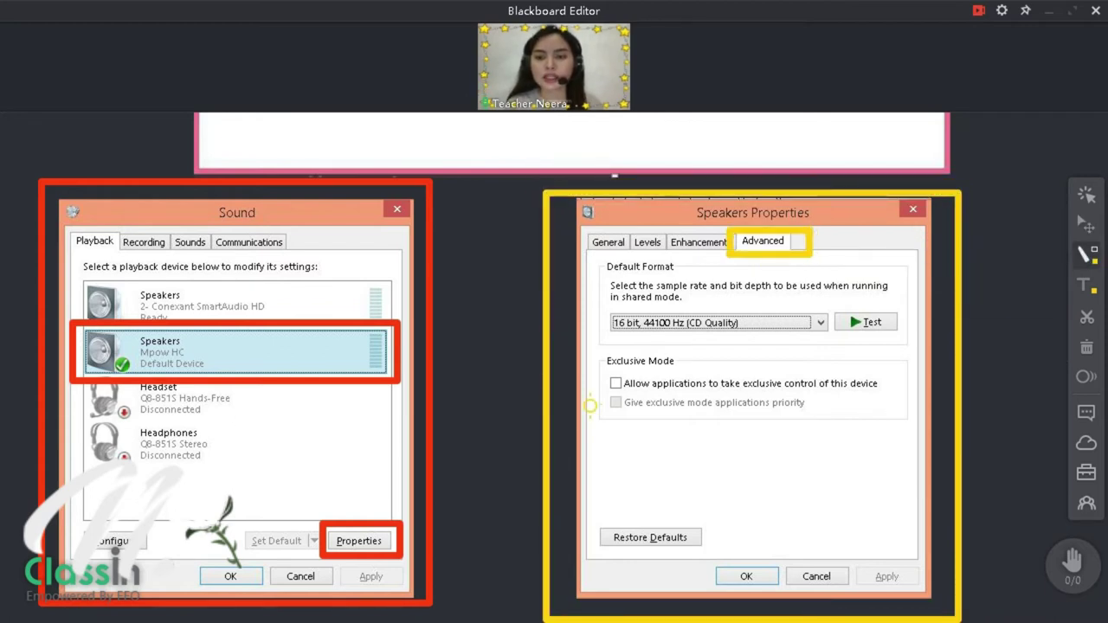
pyautogui.moveTo(572, 346); pyautogui.dragTo(913, 425)
# Step: Set the pen to freehand and reposition the yellow check mark on Exclusive Mode
pyautogui.click(1086, 253)
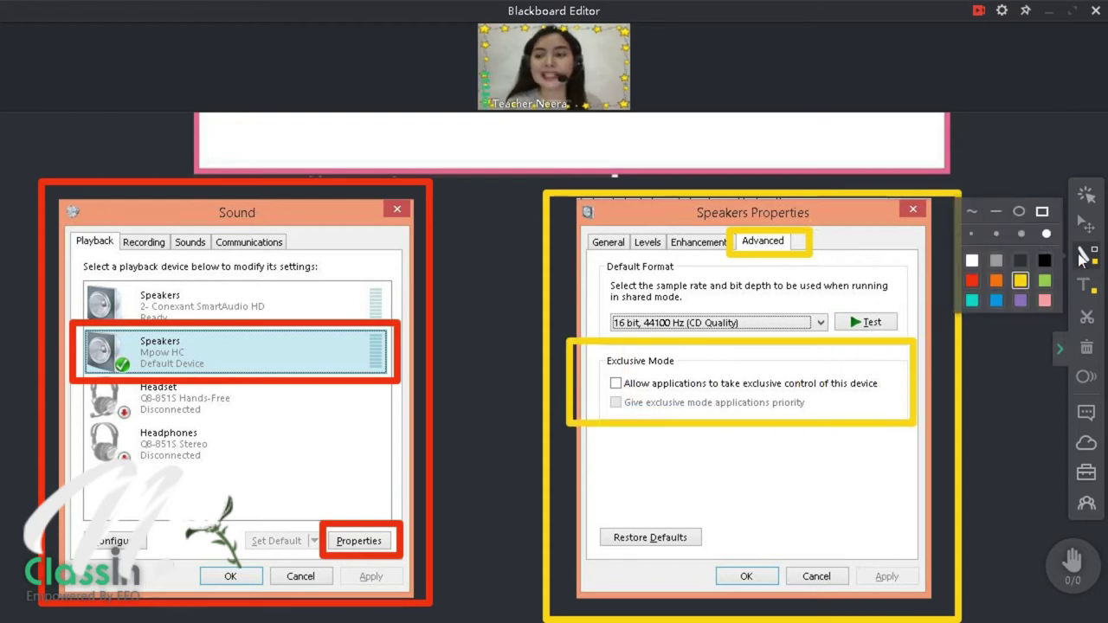
pyautogui.click(970, 212)
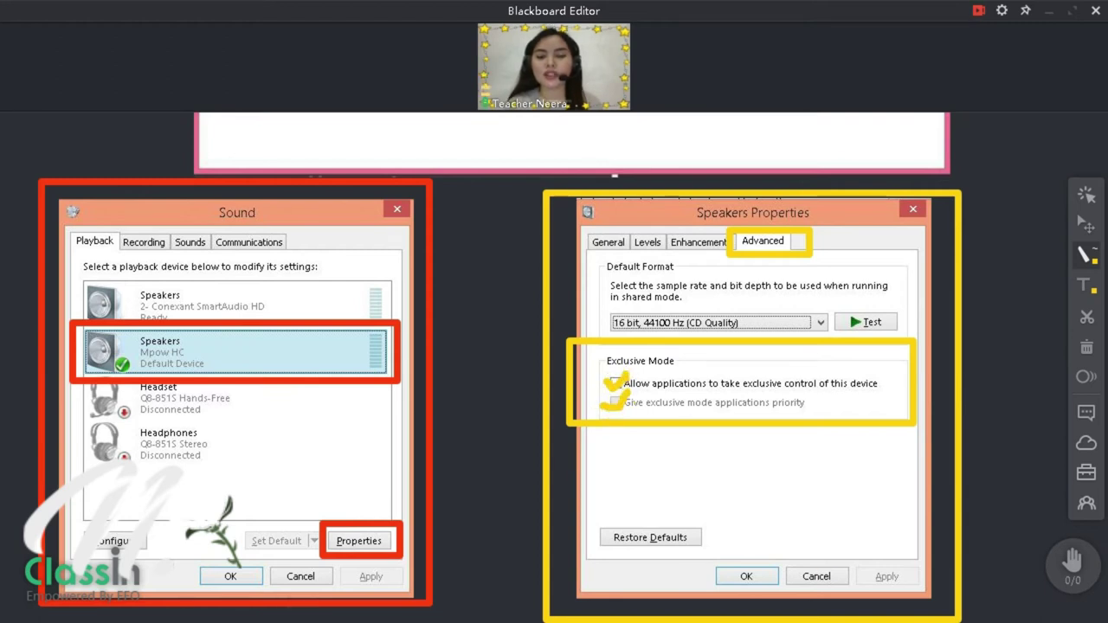
pyautogui.click(1086, 223)
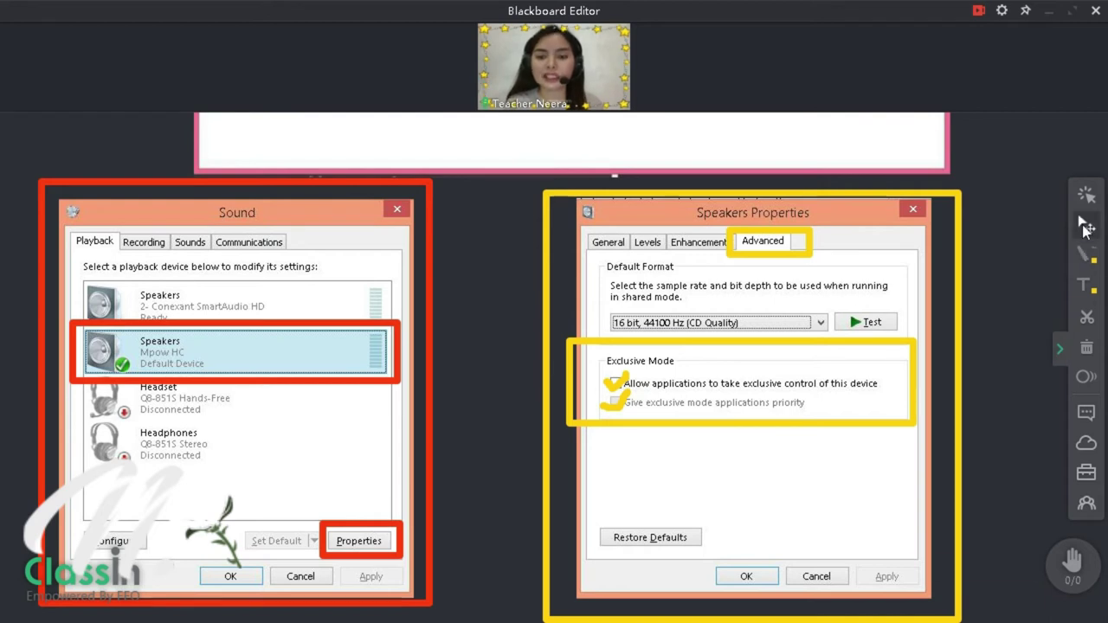
pyautogui.click(618, 387)
pyautogui.moveTo(618, 390); pyautogui.dragTo(623, 404)
pyautogui.click(876, 421)
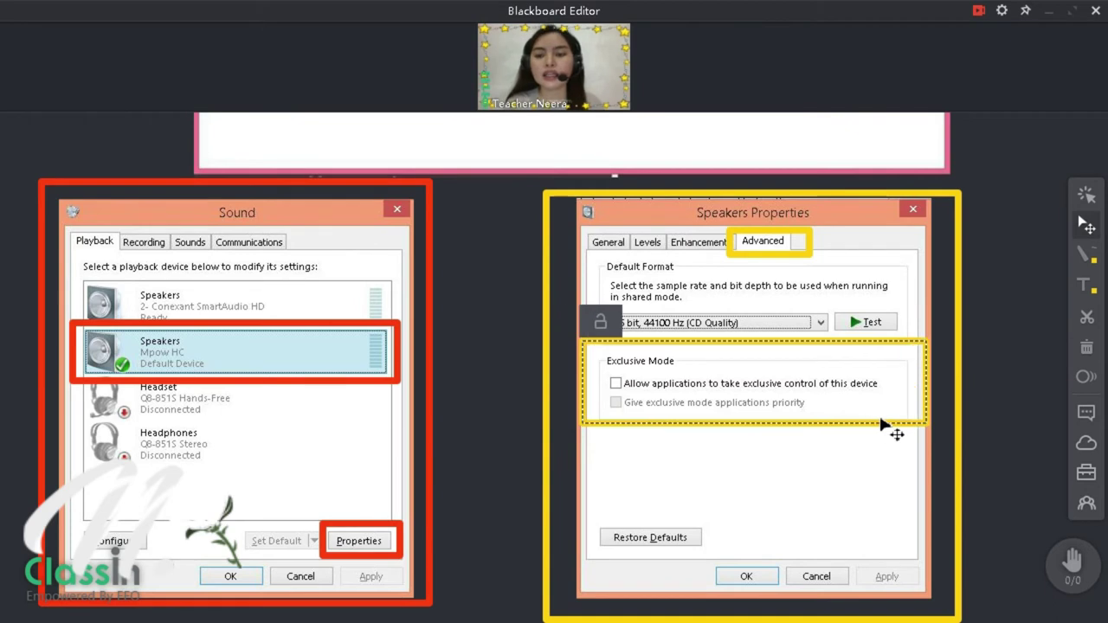
# Step: Circle the Speakers Properties OK button in yellow
pyautogui.click(1086, 254)
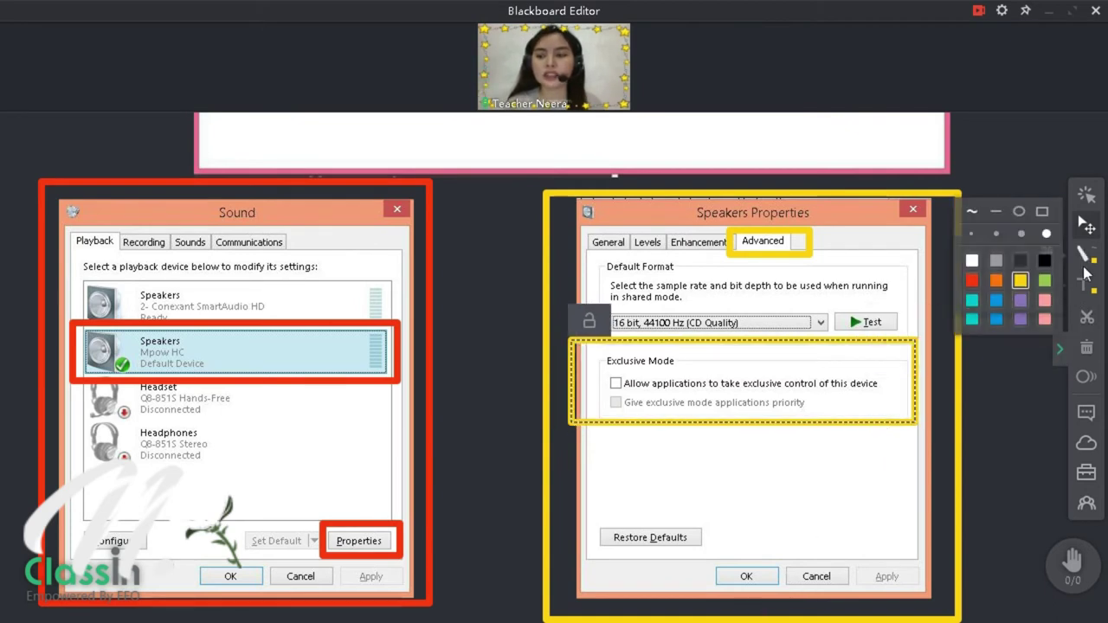
pyautogui.moveTo(700, 594)
pyautogui.mouseDown()
pyautogui.moveTo(792, 538)
pyautogui.moveTo(680, 597)
pyautogui.moveTo(704, 589)
pyautogui.mouseUp()
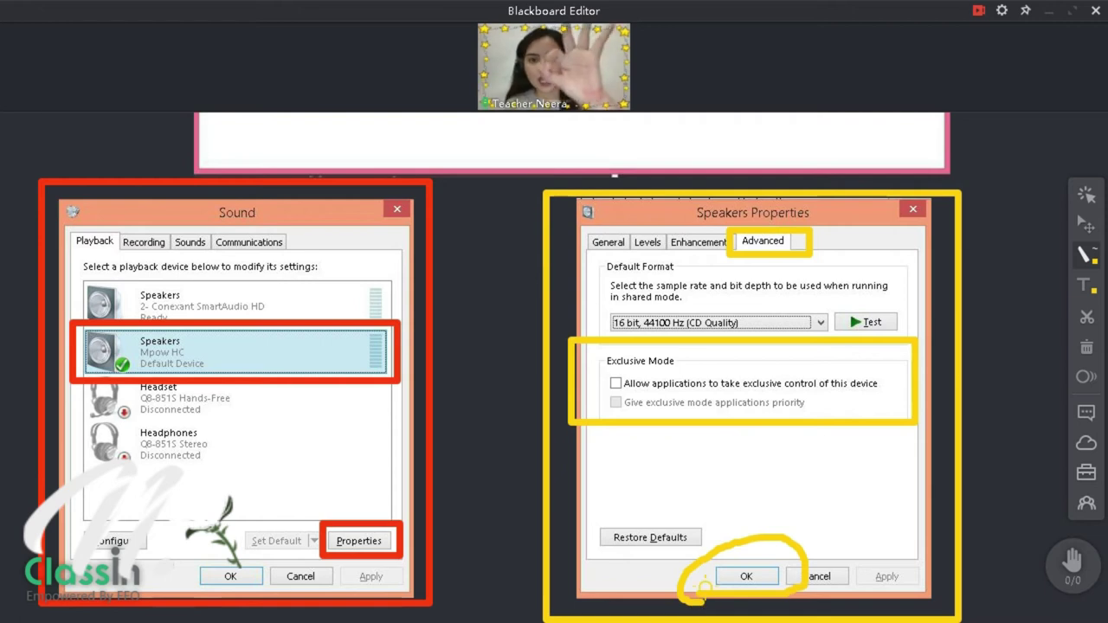
pyautogui.scroll(-4, 947, 285)
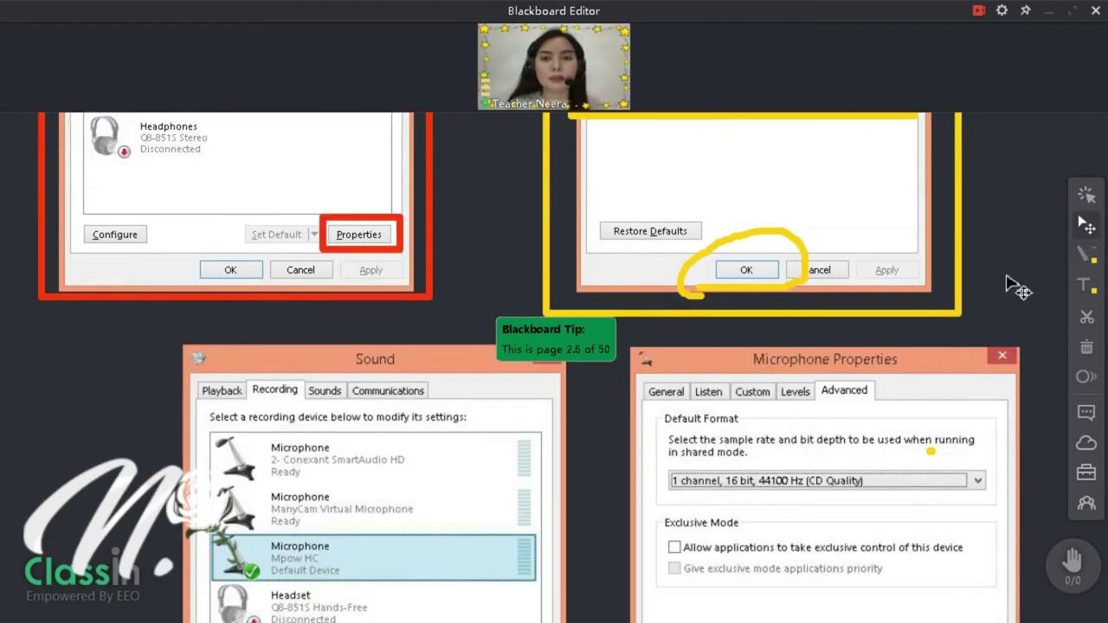
# Step: Underline the Recording tab and box the Mpow HC microphone row and Properties button in yellow
pyautogui.scroll(-3, 1017, 288)
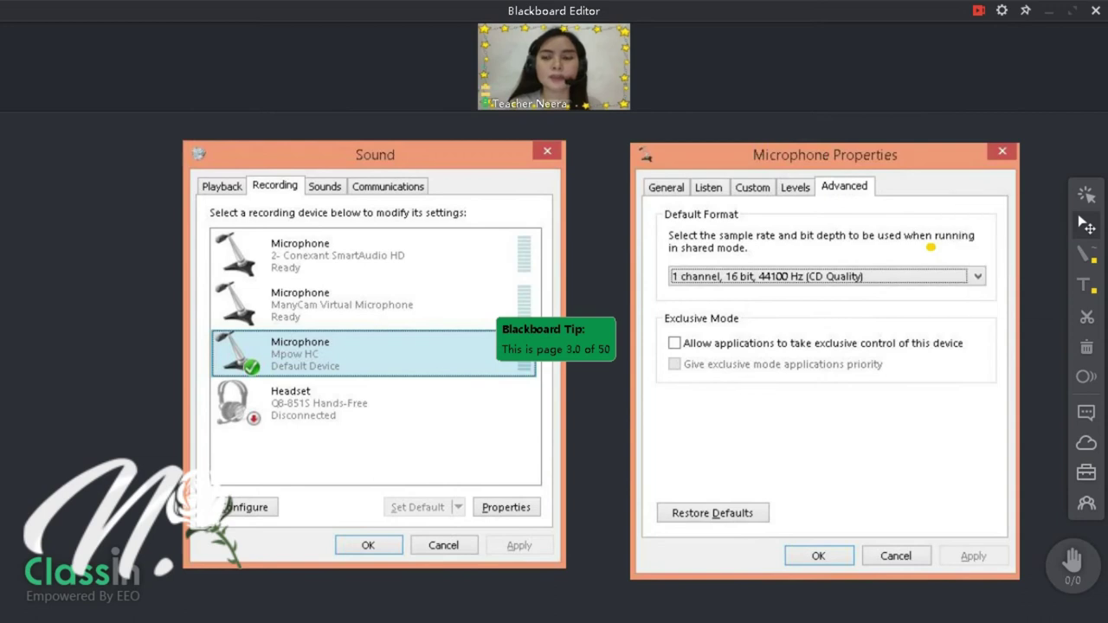
pyautogui.click(1095, 257)
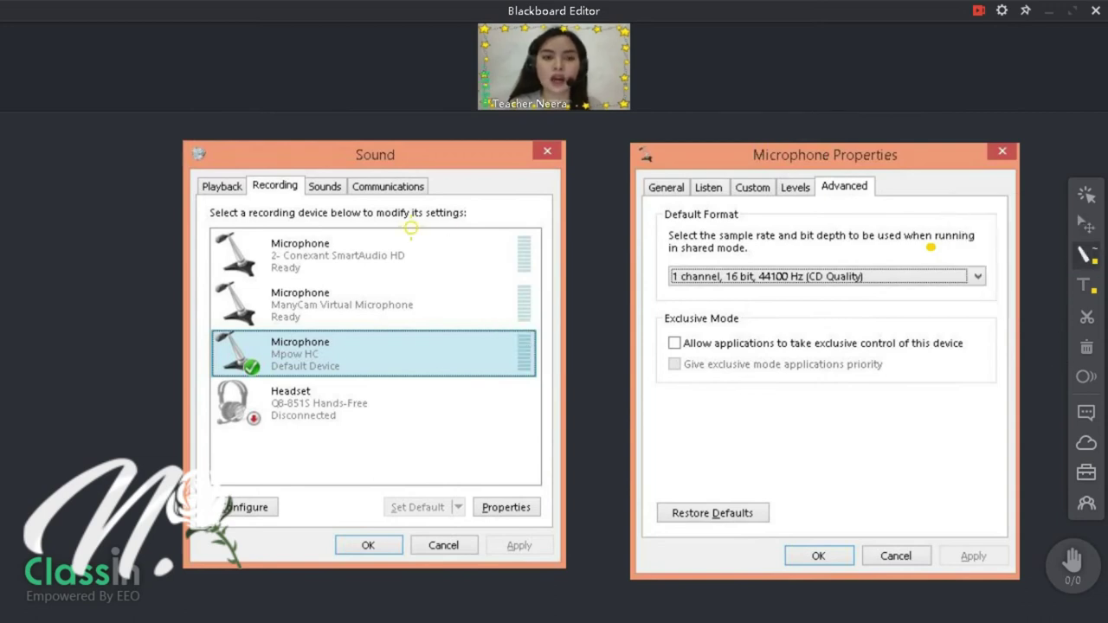
pyautogui.moveTo(234, 202); pyautogui.dragTo(305, 199)
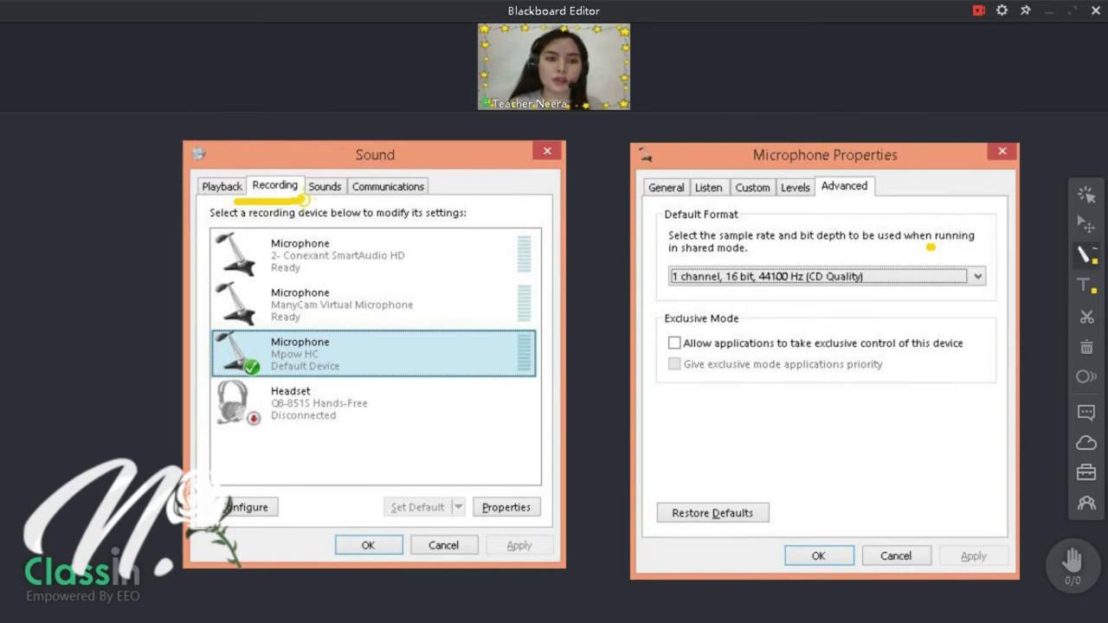
pyautogui.click(1092, 256)
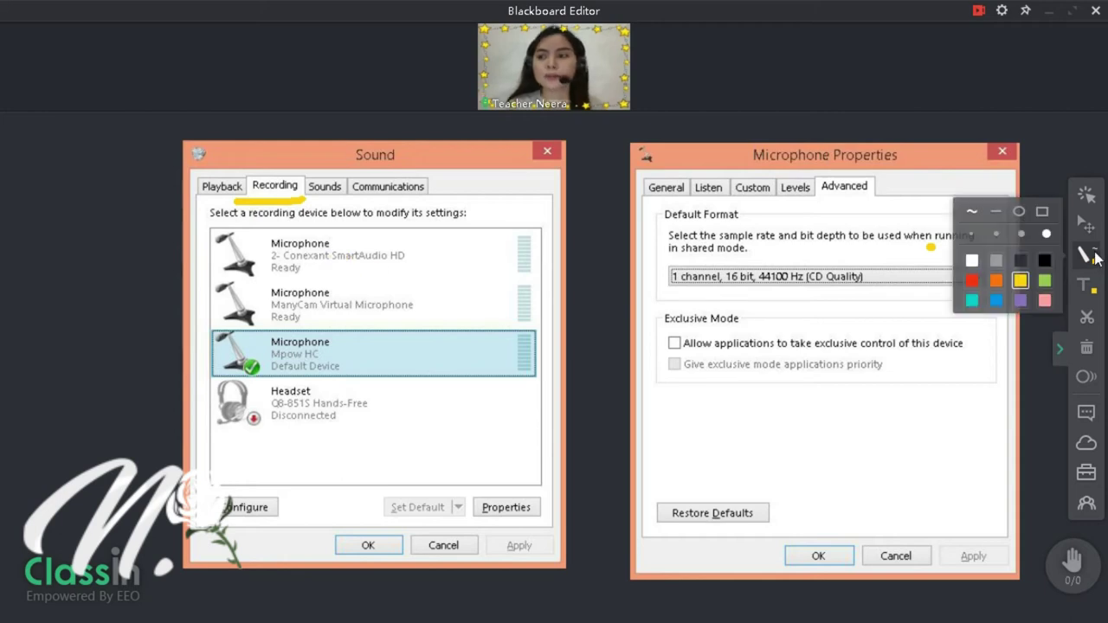
pyautogui.click(1042, 212)
pyautogui.moveTo(166, 321)
pyautogui.mouseDown()
pyautogui.moveTo(218, 351)
pyautogui.moveTo(573, 404)
pyautogui.moveTo(568, 387)
pyautogui.mouseUp()
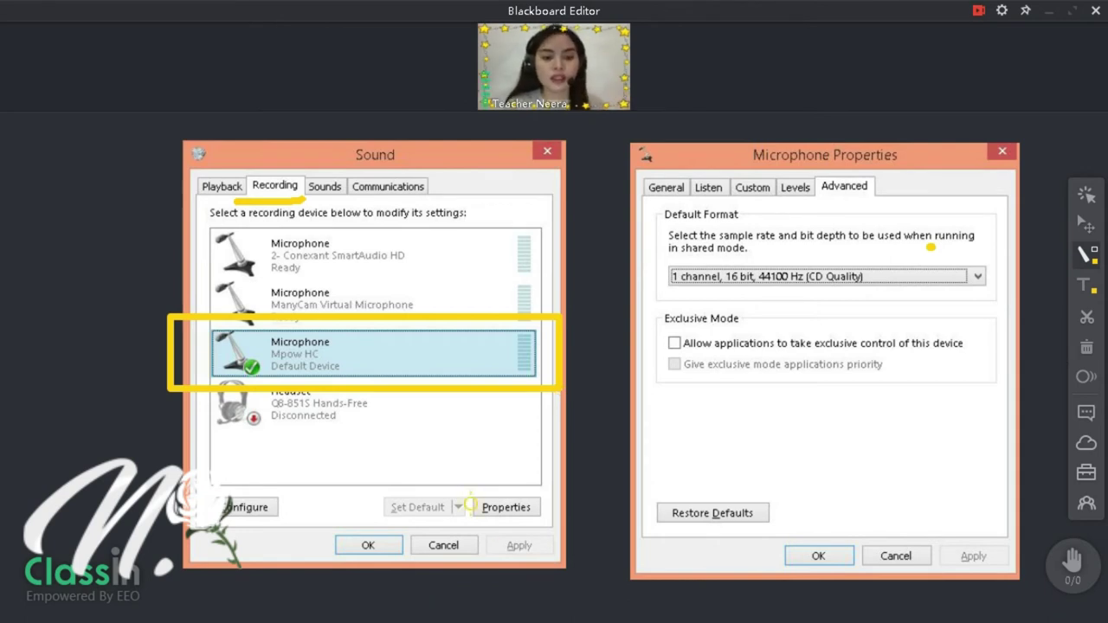
pyautogui.moveTo(452, 477); pyautogui.dragTo(548, 533)
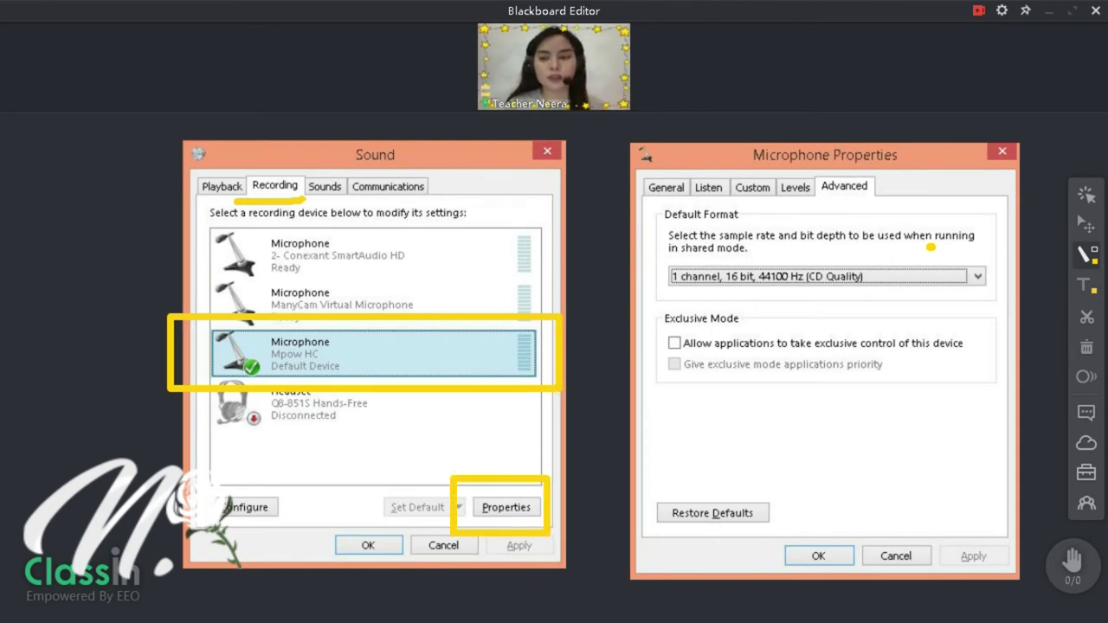
# Step: Box the Microphone Properties window, Advanced tab and Exclusive Mode section in pink
pyautogui.click(1086, 254)
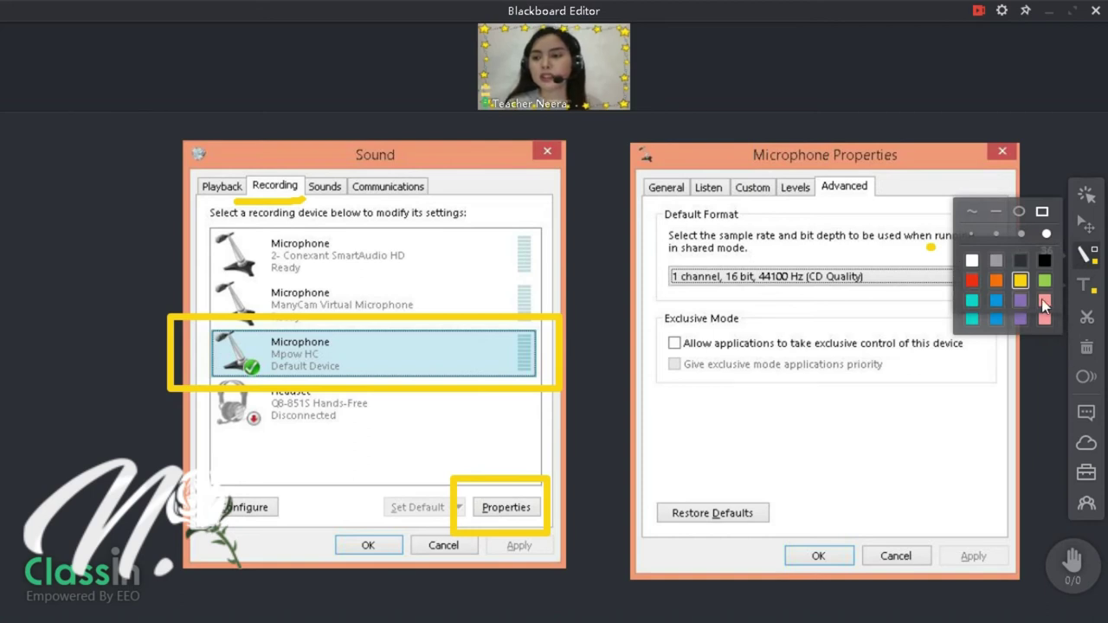
pyautogui.moveTo(606, 131)
pyautogui.mouseDown()
pyautogui.moveTo(952, 554)
pyautogui.moveTo(1032, 597)
pyautogui.mouseUp()
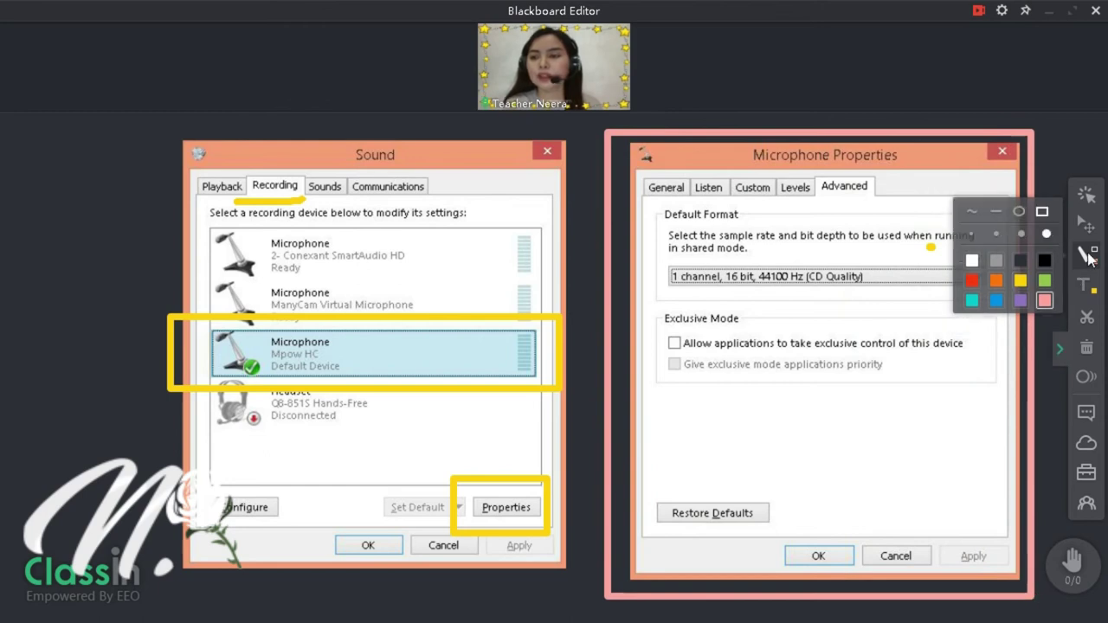
pyautogui.moveTo(797, 171)
pyautogui.mouseDown()
pyautogui.moveTo(882, 220)
pyautogui.moveTo(903, 216)
pyautogui.mouseUp()
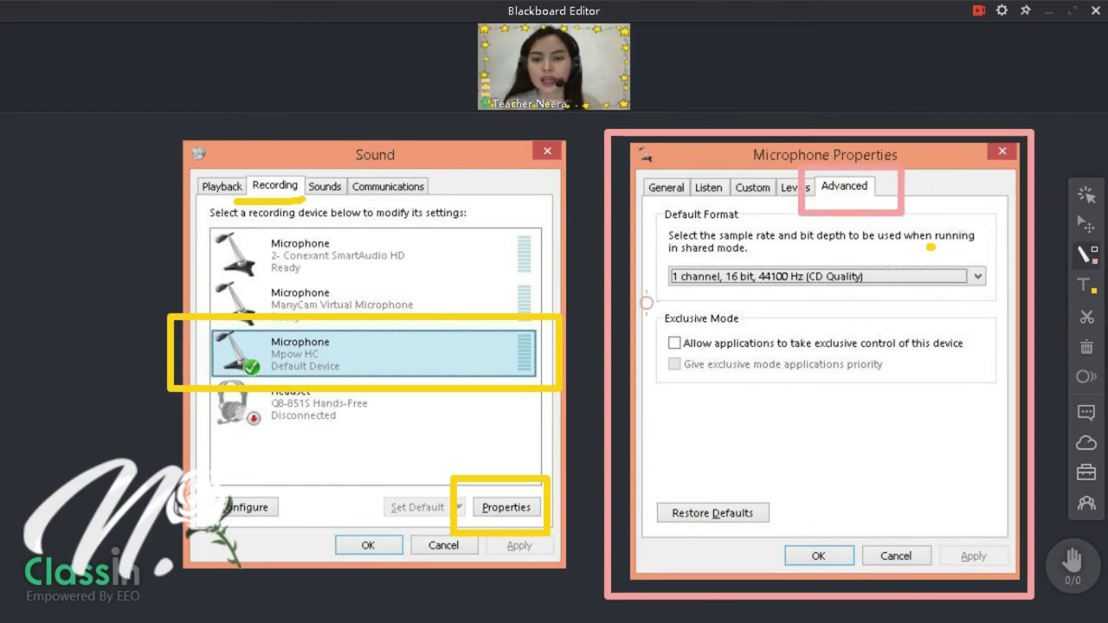
pyautogui.moveTo(645, 299)
pyautogui.mouseDown()
pyautogui.moveTo(784, 414)
pyautogui.moveTo(995, 407)
pyautogui.mouseUp()
pyautogui.moveTo(1089, 266)
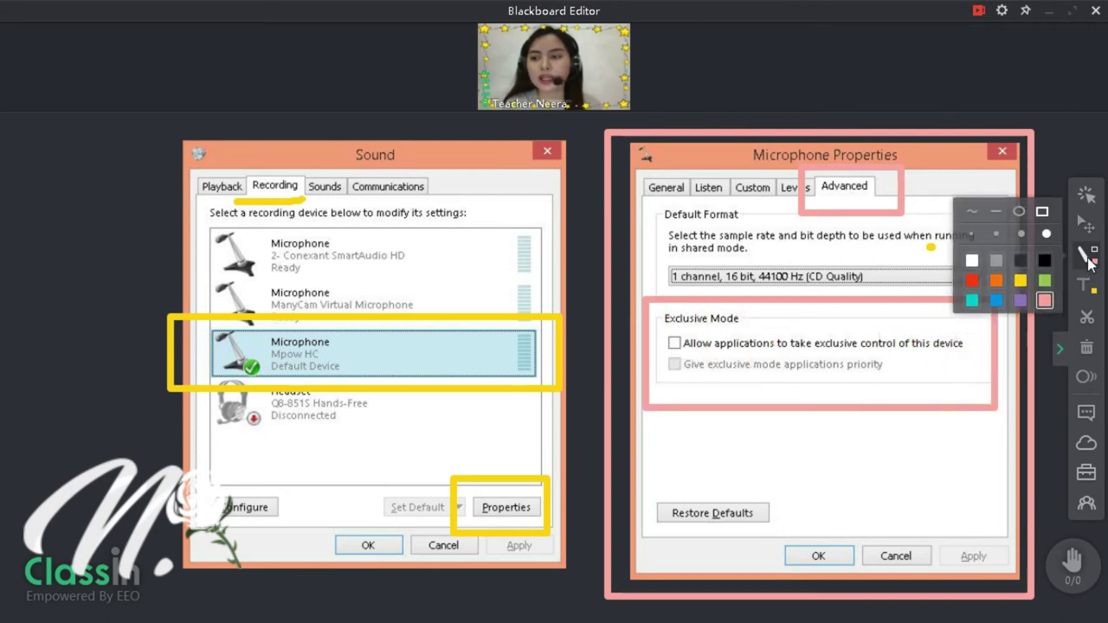
pyautogui.moveTo(668, 368); pyautogui.dragTo(695, 370)
# Step: Delete the pink checkbox mark, nudge the Exclusive Mode box left, and mark OK in pink
pyautogui.click(1087, 223)
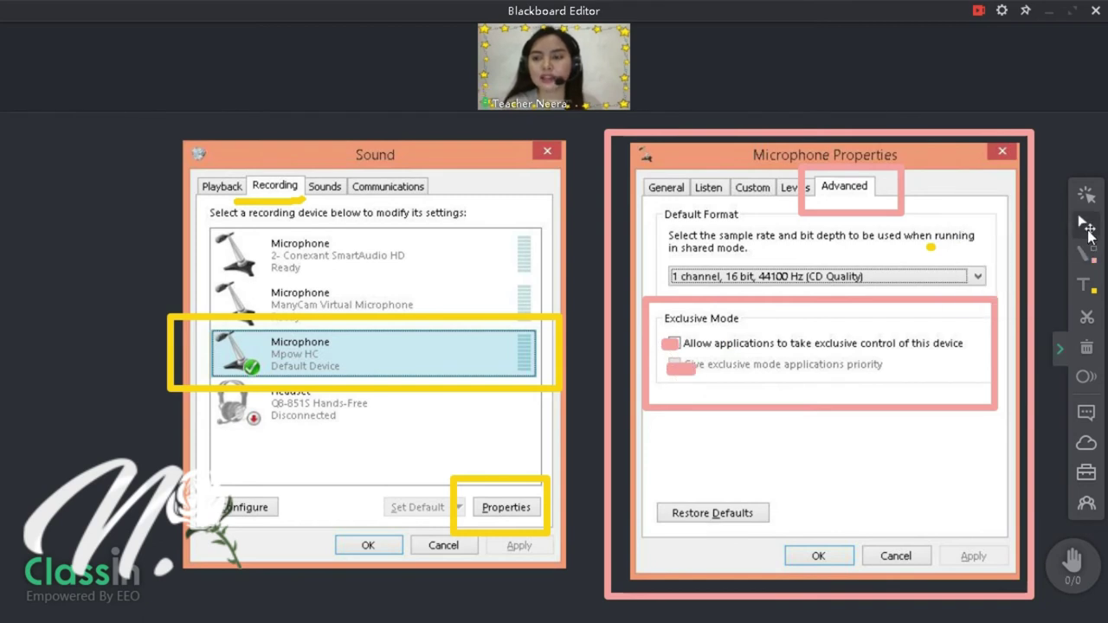
pyautogui.click(673, 345)
pyautogui.press('Delete')
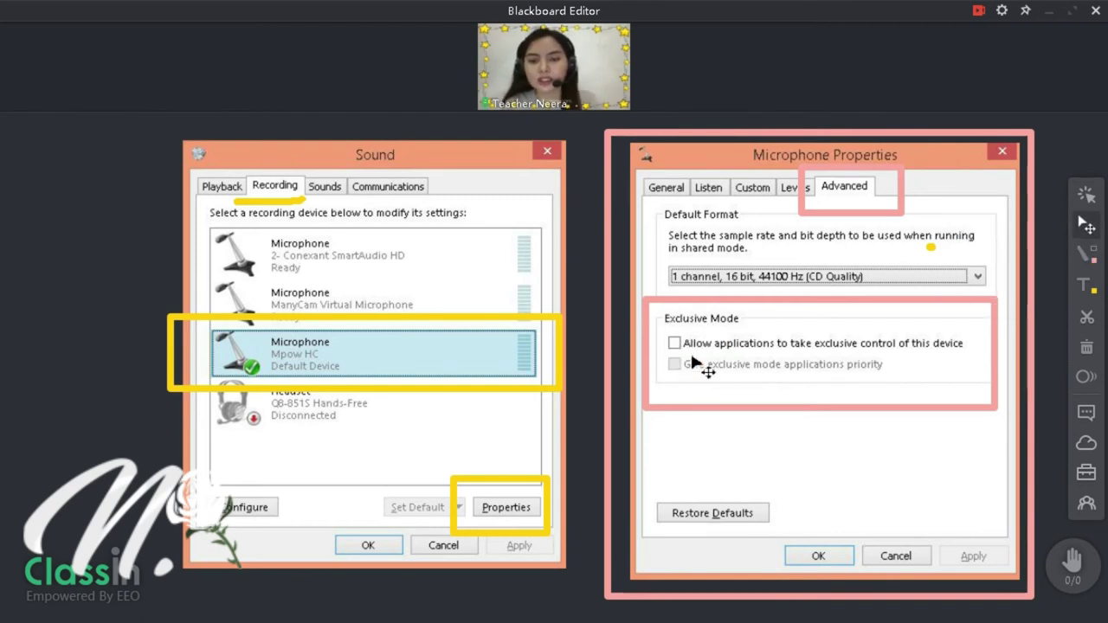
pyautogui.click(942, 319)
pyautogui.moveTo(937, 313); pyautogui.dragTo(929, 314)
pyautogui.click(1086, 253)
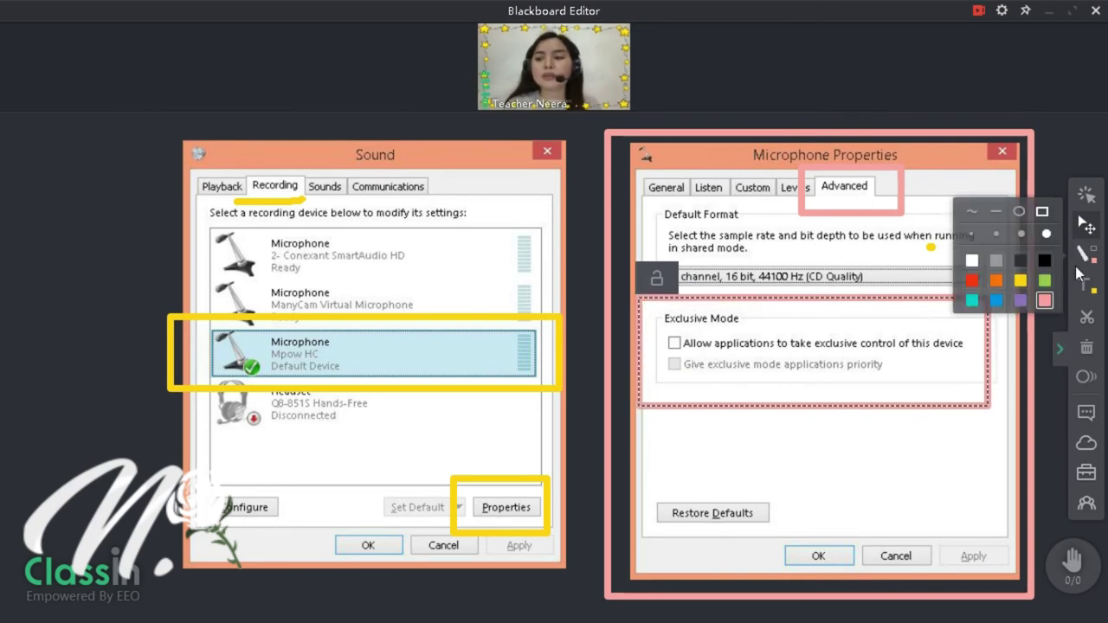
pyautogui.moveTo(760, 570)
pyautogui.mouseDown()
pyautogui.moveTo(847, 571)
pyautogui.moveTo(864, 529)
pyautogui.moveTo(755, 537)
pyautogui.moveTo(758, 571)
pyautogui.mouseUp()
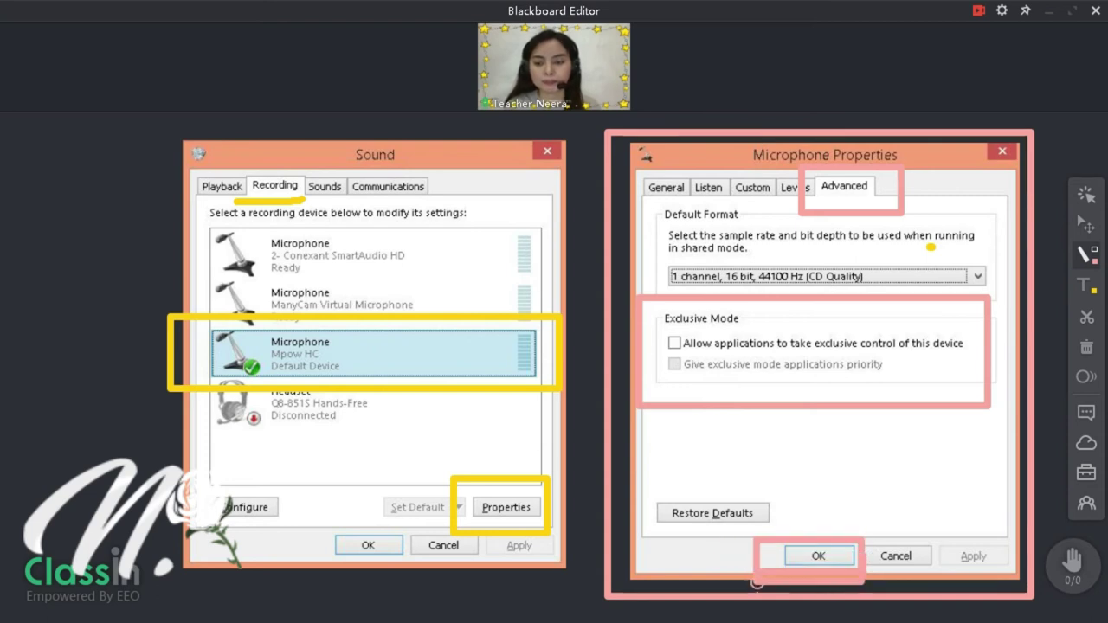
# Step: Delete the pink box around the Advanced tab
pyautogui.scroll(1, 803, 487)
pyautogui.click(1085, 223)
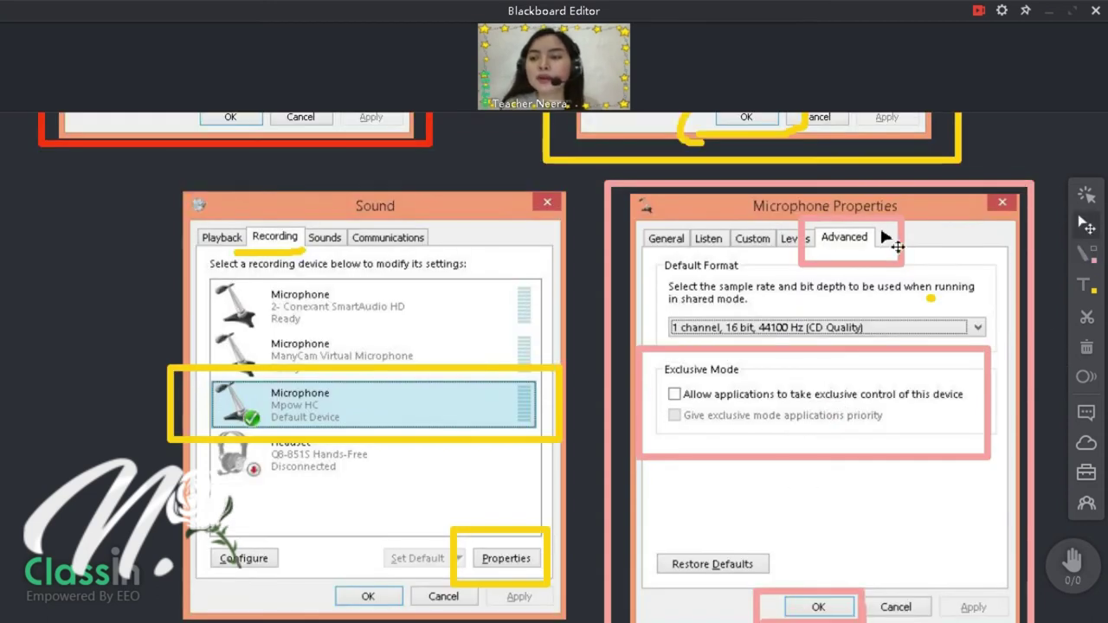
pyautogui.click(876, 236)
pyautogui.press('Delete')
# Step: Draw a red box around the Microphone Properties Levels tab
pyautogui.click(1085, 253)
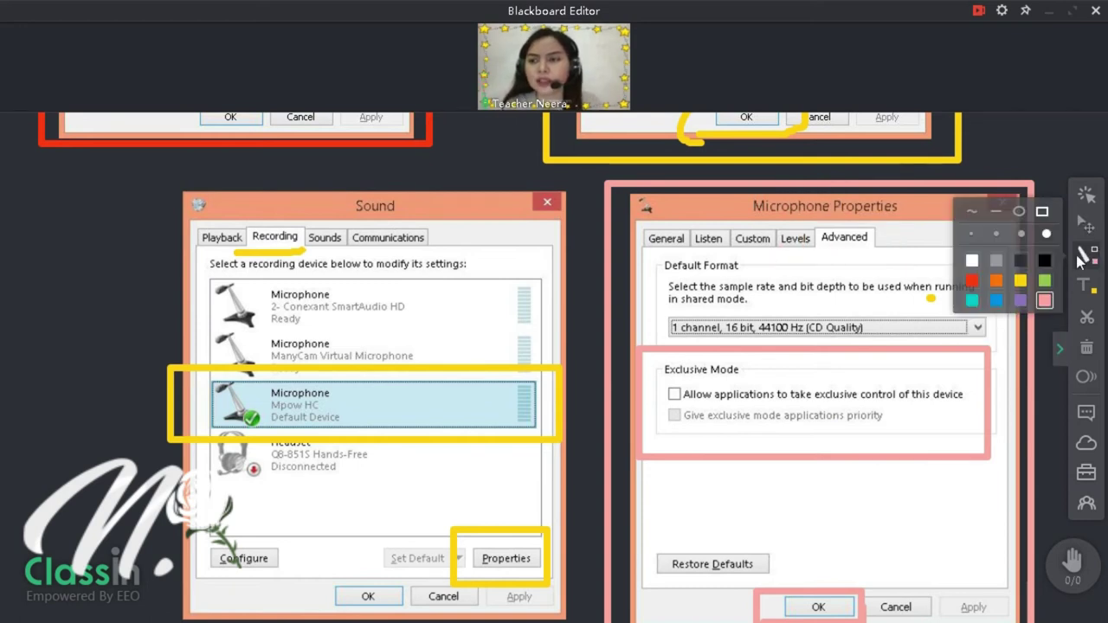
pyautogui.click(972, 281)
pyautogui.moveTo(779, 255)
pyautogui.mouseDown()
pyautogui.moveTo(768, 259)
pyautogui.moveTo(836, 259)
pyautogui.moveTo(805, 211)
pyautogui.moveTo(765, 258)
pyautogui.mouseUp()
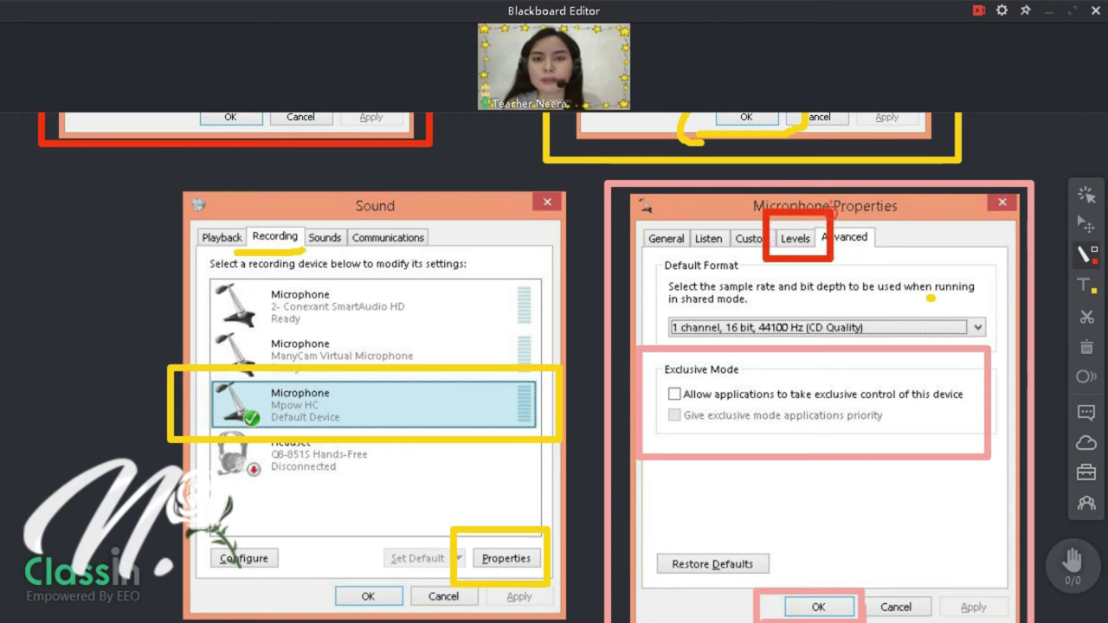
pyautogui.click(1086, 223)
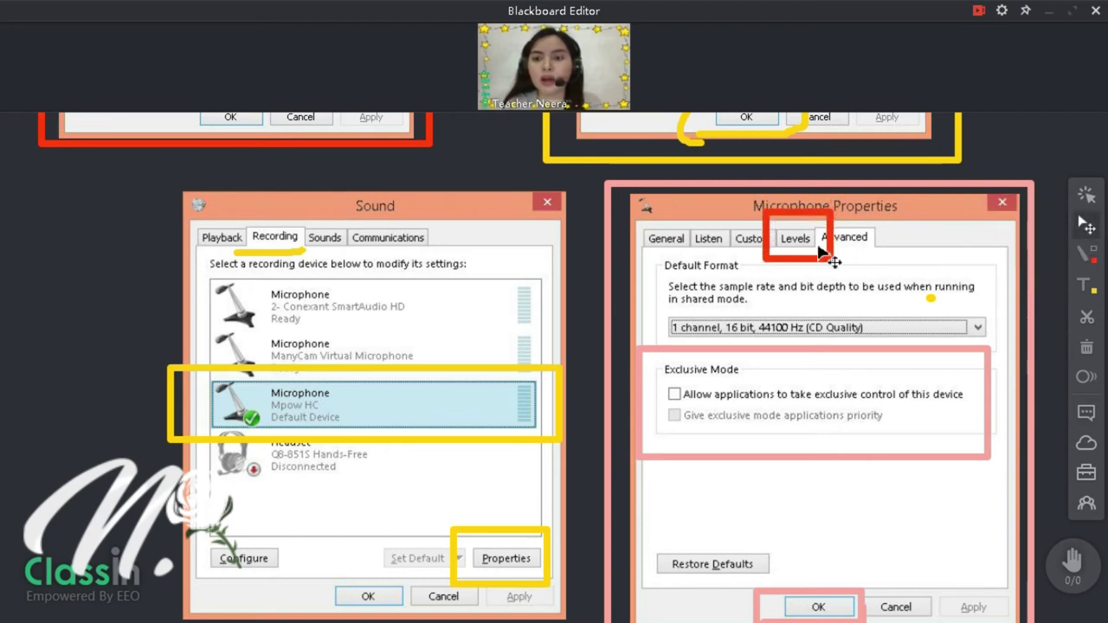
pyautogui.click(817, 249)
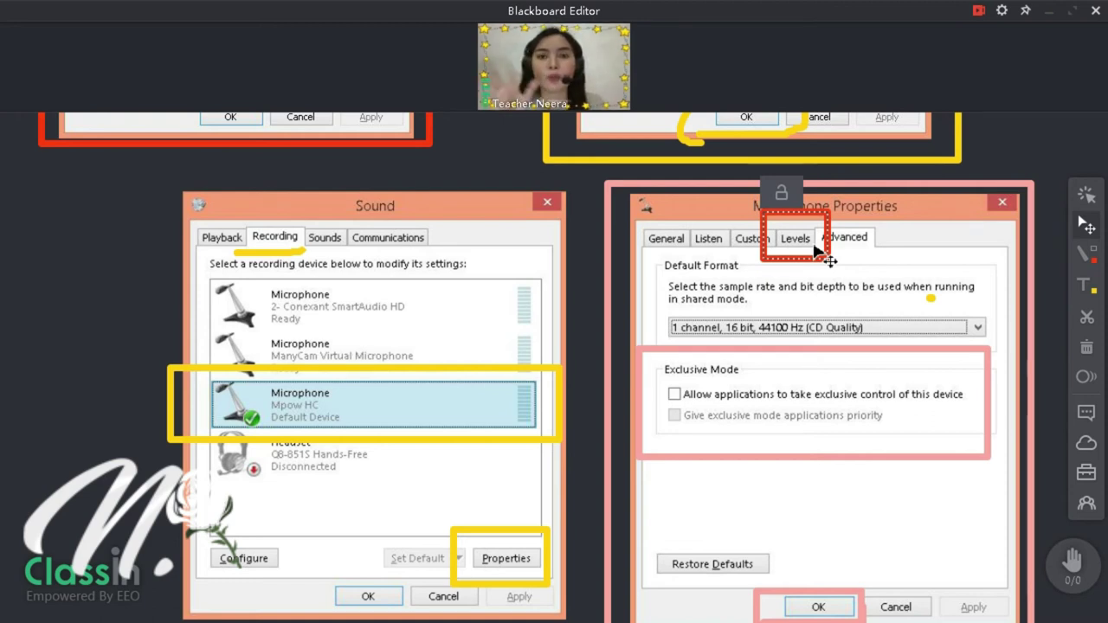
pyautogui.click(1087, 254)
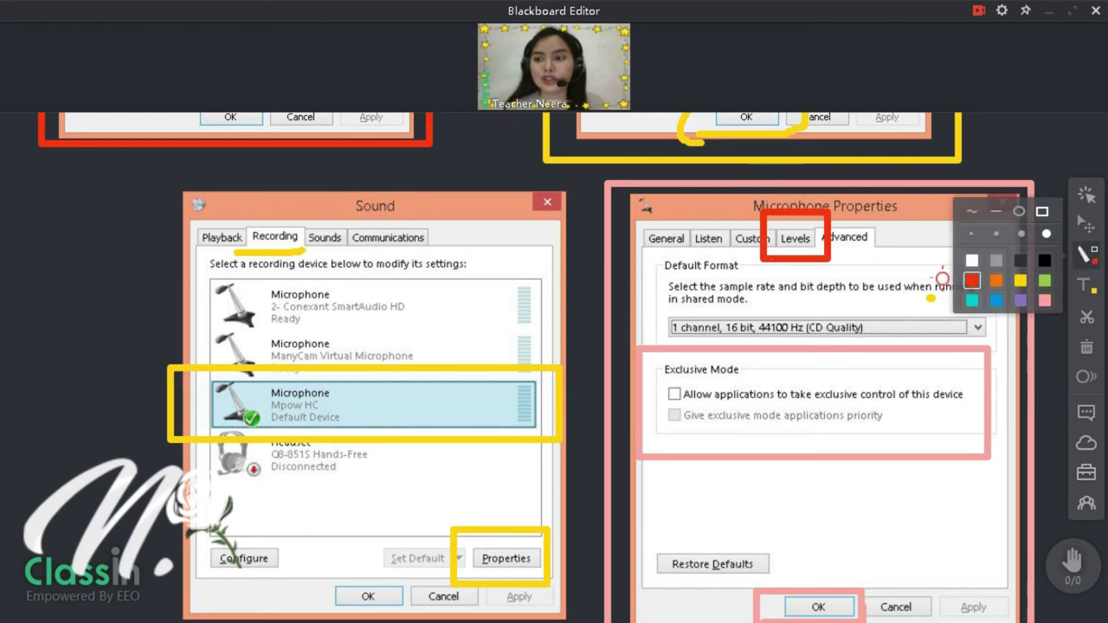
pyautogui.click(1087, 288)
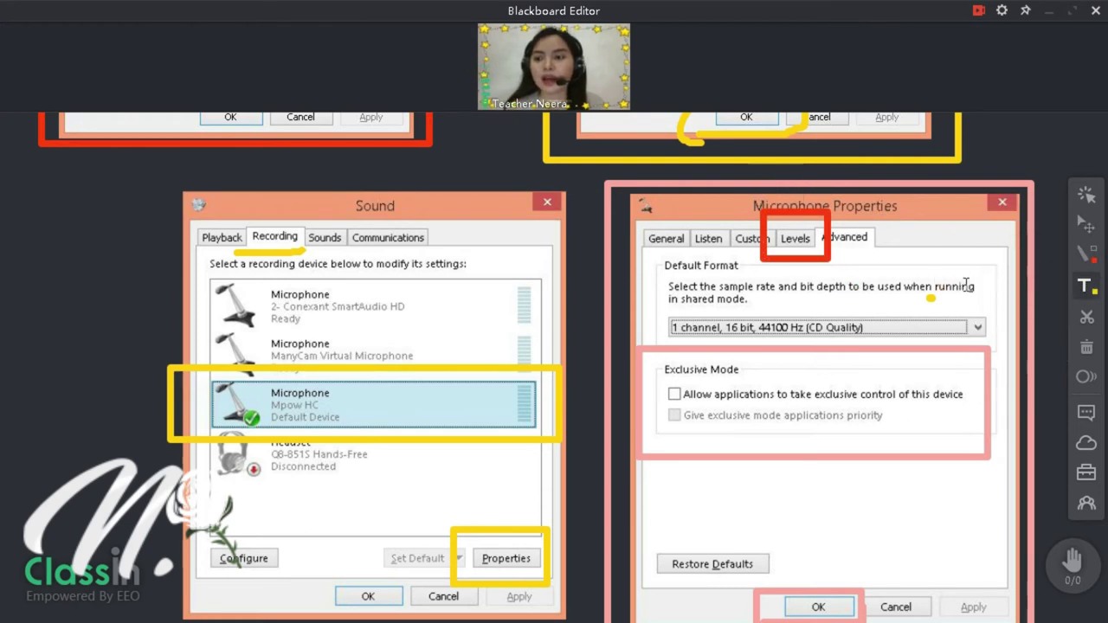
# Step: Add a red '100' label beside the Levels tab, briefly trying '30-40' before restoring it
pyautogui.click(845, 227)
pyautogui.write('100')
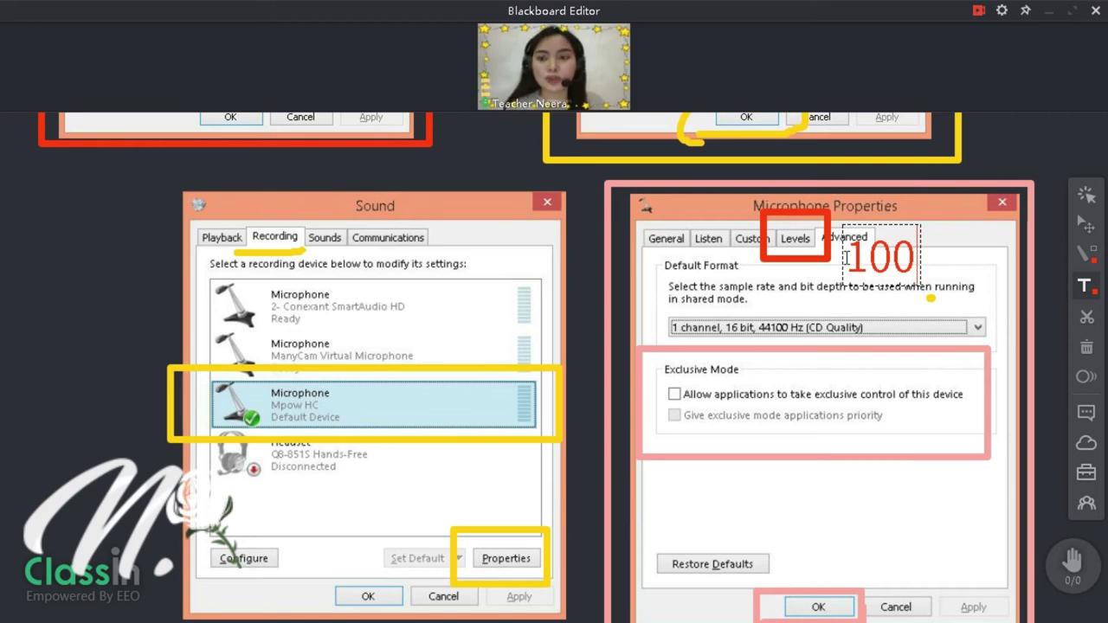
pyautogui.click(1085, 253)
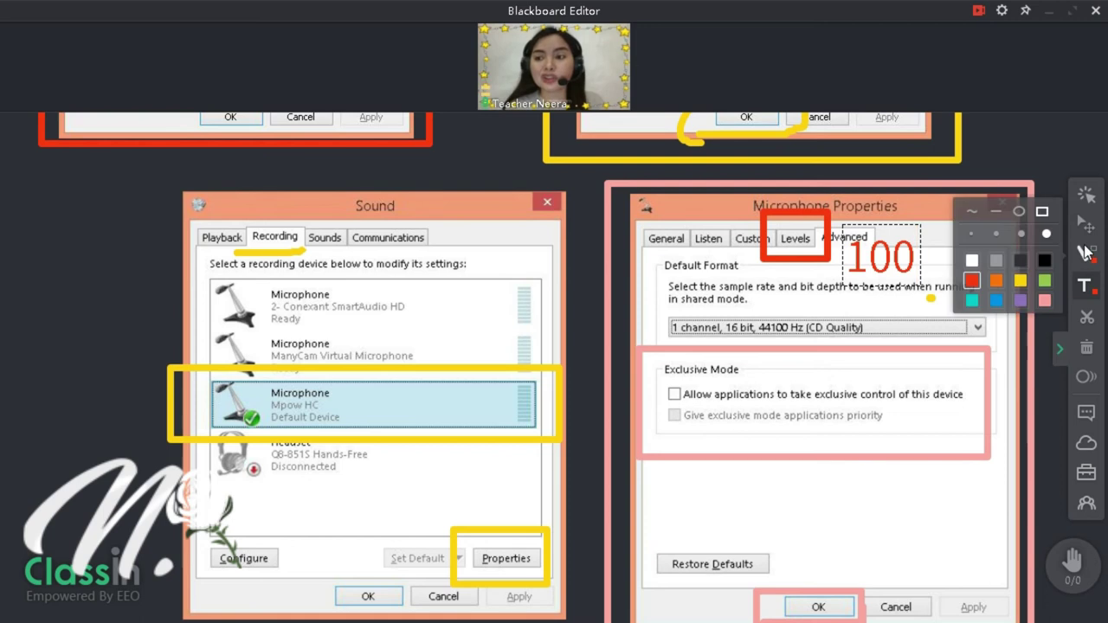
pyautogui.click(1092, 227)
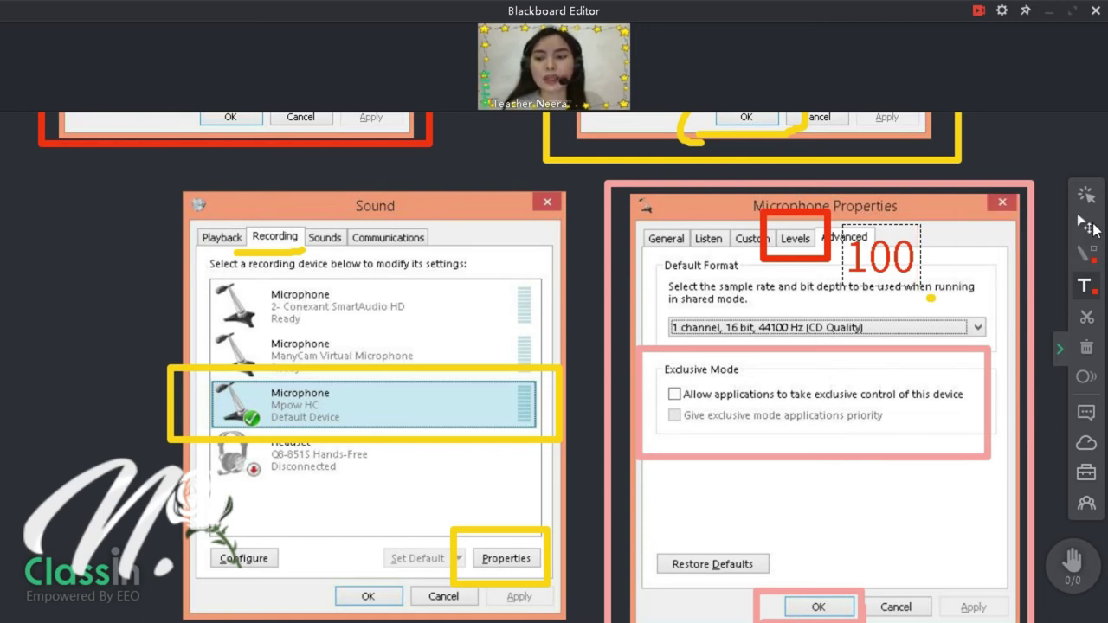
pyautogui.press('BackSpace')
pyautogui.press('BackSpace')
pyautogui.press('BackSpace')
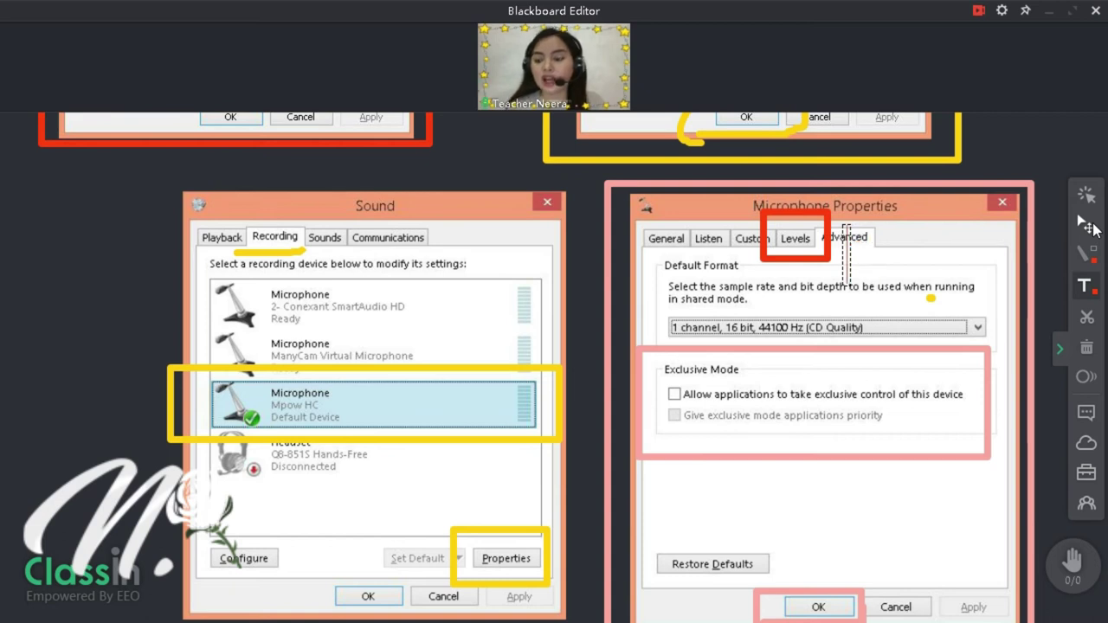
pyautogui.write('30-')
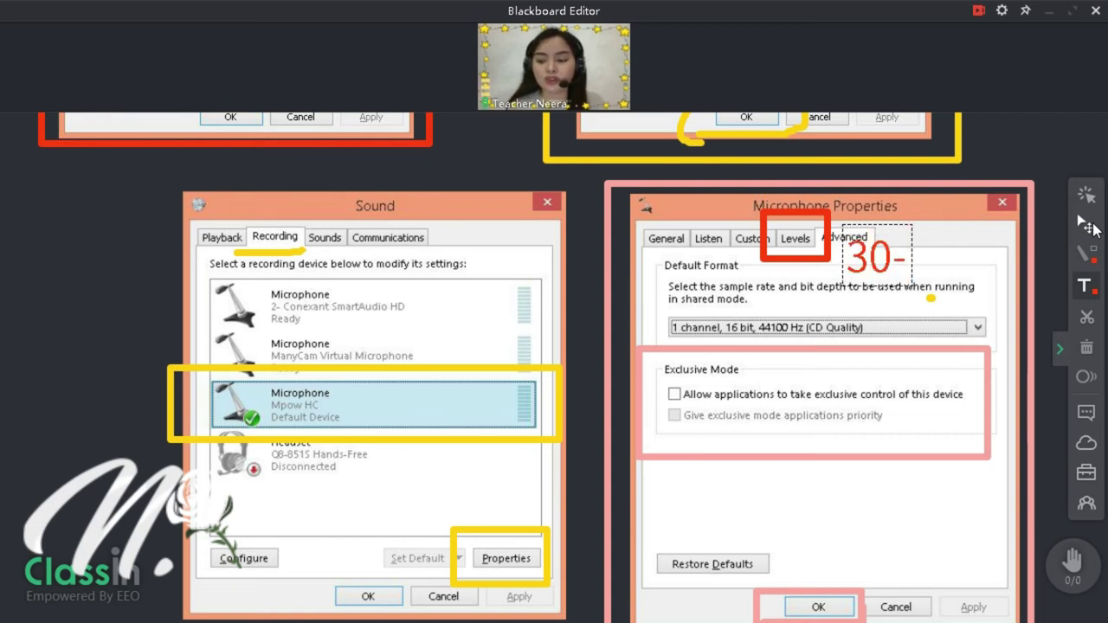
pyautogui.write('40')
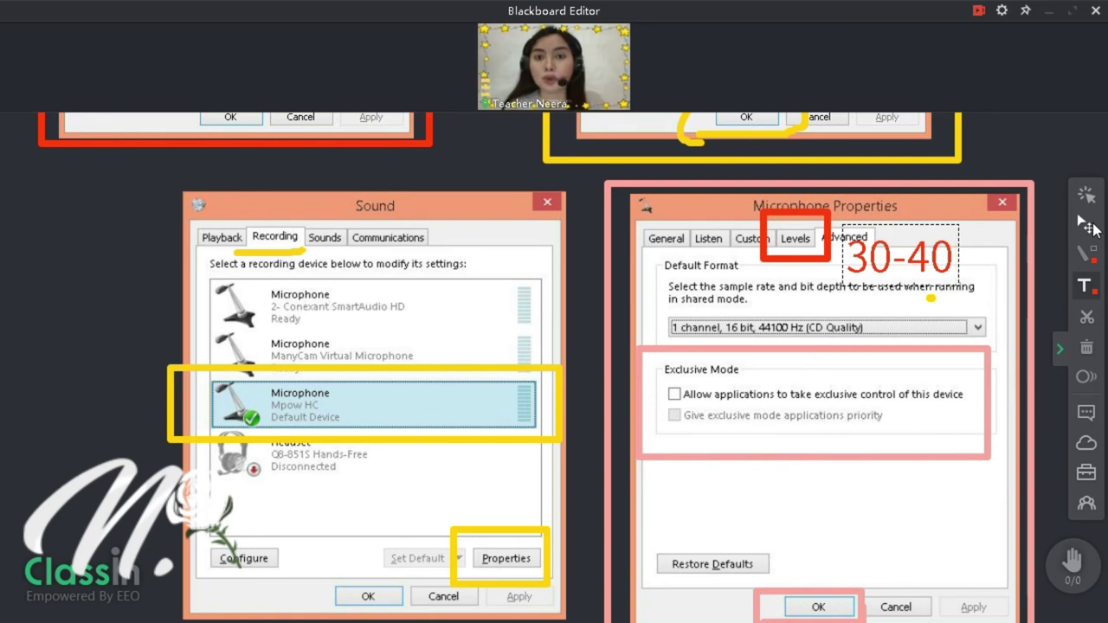
pyautogui.click(1093, 288)
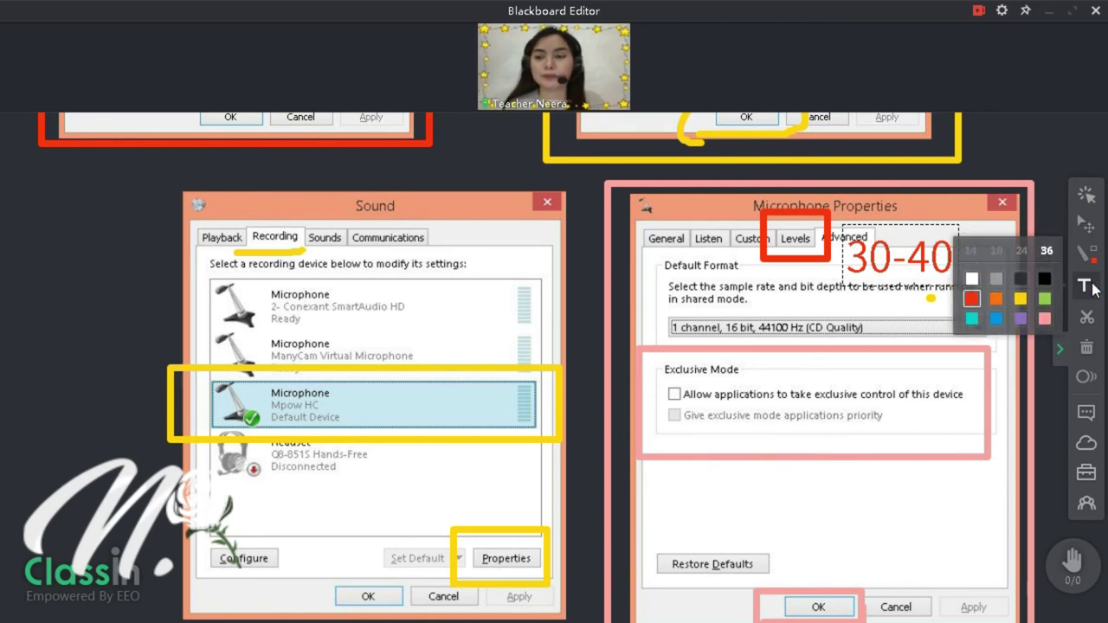
pyautogui.press('BackSpace')
pyautogui.press('BackSpace')
pyautogui.press('BackSpace')
pyautogui.press('BackSpace')
pyautogui.press('BackSpace')
pyautogui.write('100')
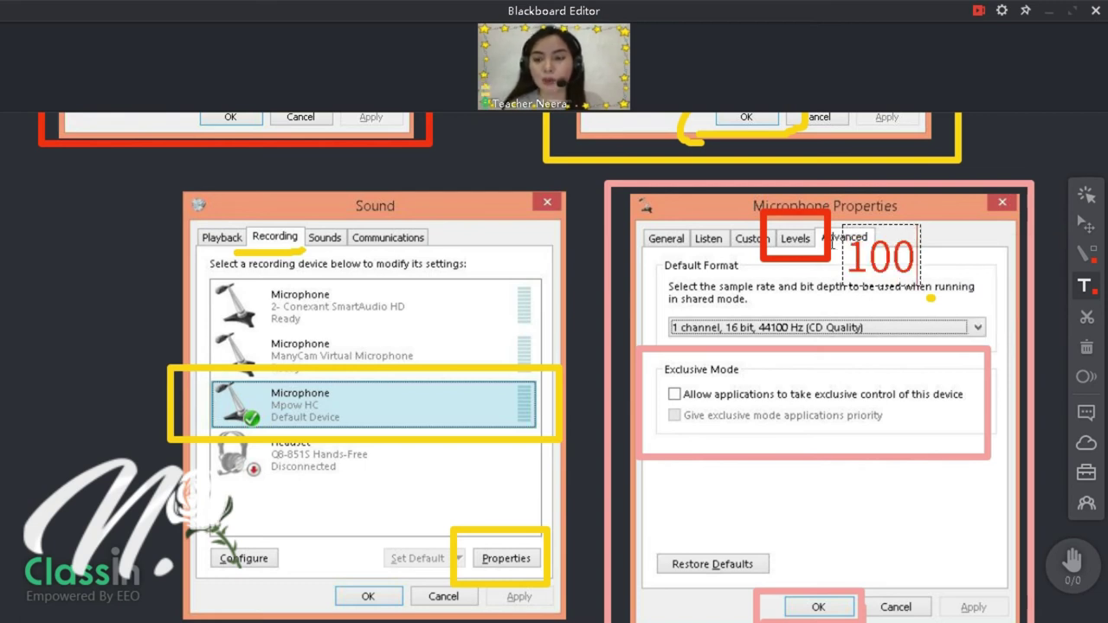
# Step: Box the left Sound dialog, both Communications tabs, the activity options and OK in red
pyautogui.scroll(-10, 1002, 315)
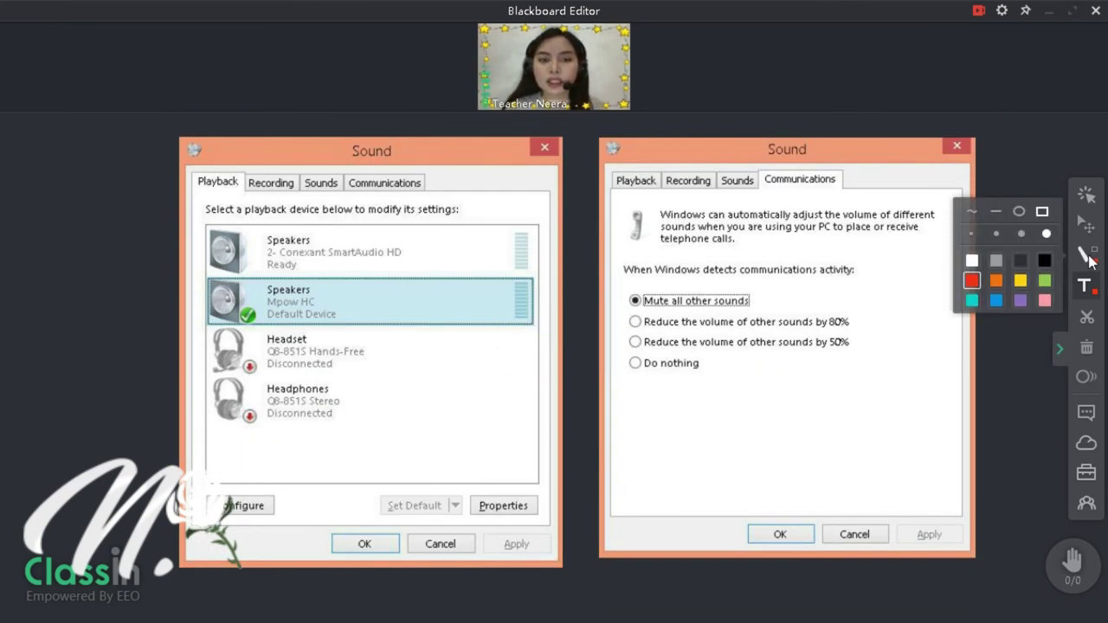
pyautogui.click(1085, 252)
pyautogui.moveTo(158, 127)
pyautogui.mouseDown()
pyautogui.moveTo(545, 611)
pyautogui.moveTo(576, 609)
pyautogui.moveTo(579, 595)
pyautogui.mouseUp()
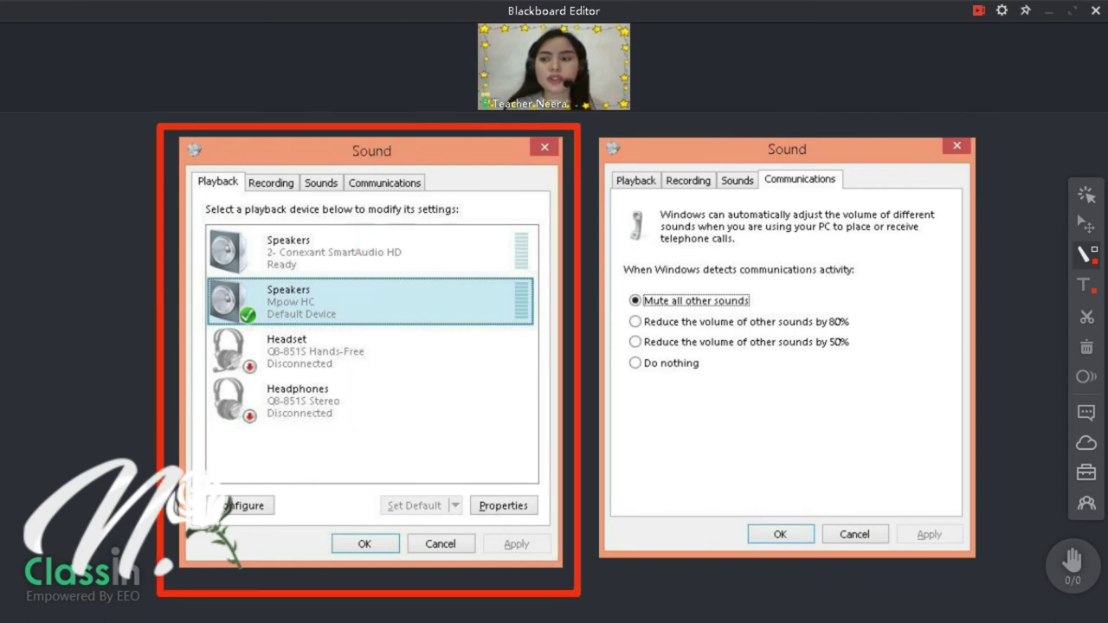
pyautogui.moveTo(337, 162); pyautogui.dragTo(445, 205)
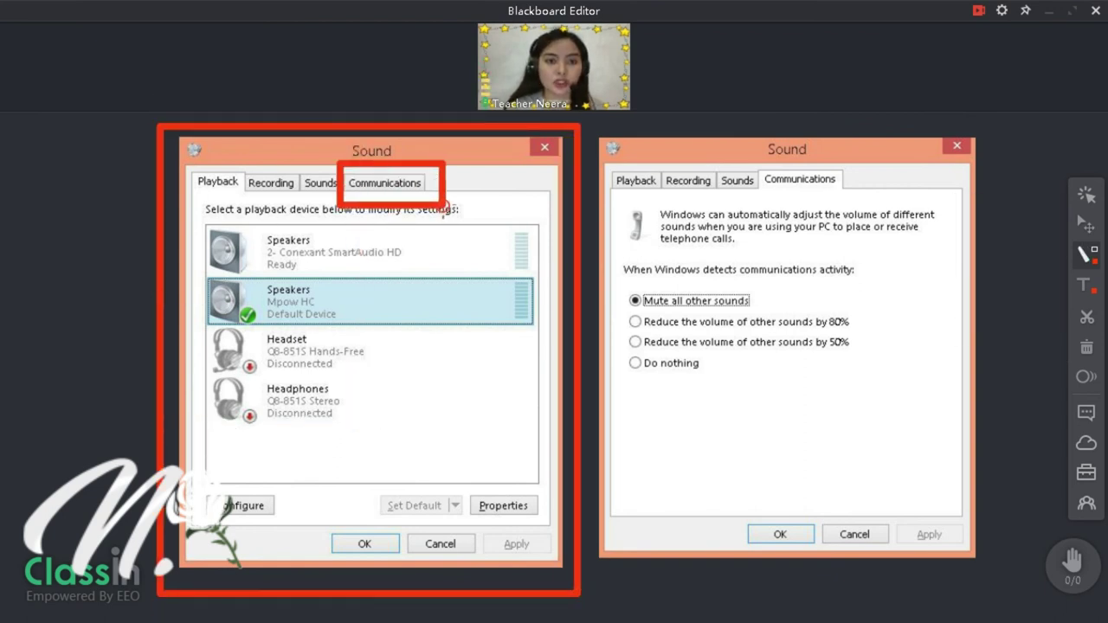
pyautogui.moveTo(746, 154); pyautogui.dragTo(860, 206)
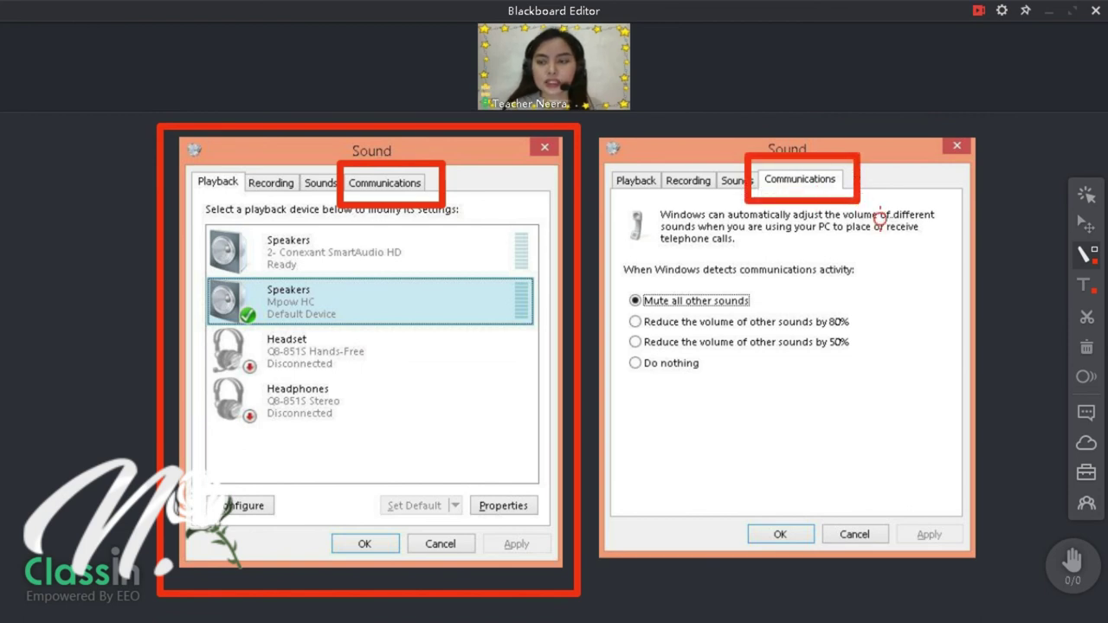
pyautogui.moveTo(594, 253)
pyautogui.mouseDown()
pyautogui.moveTo(715, 334)
pyautogui.moveTo(938, 434)
pyautogui.mouseUp()
pyautogui.moveTo(621, 309); pyautogui.dragTo(632, 309)
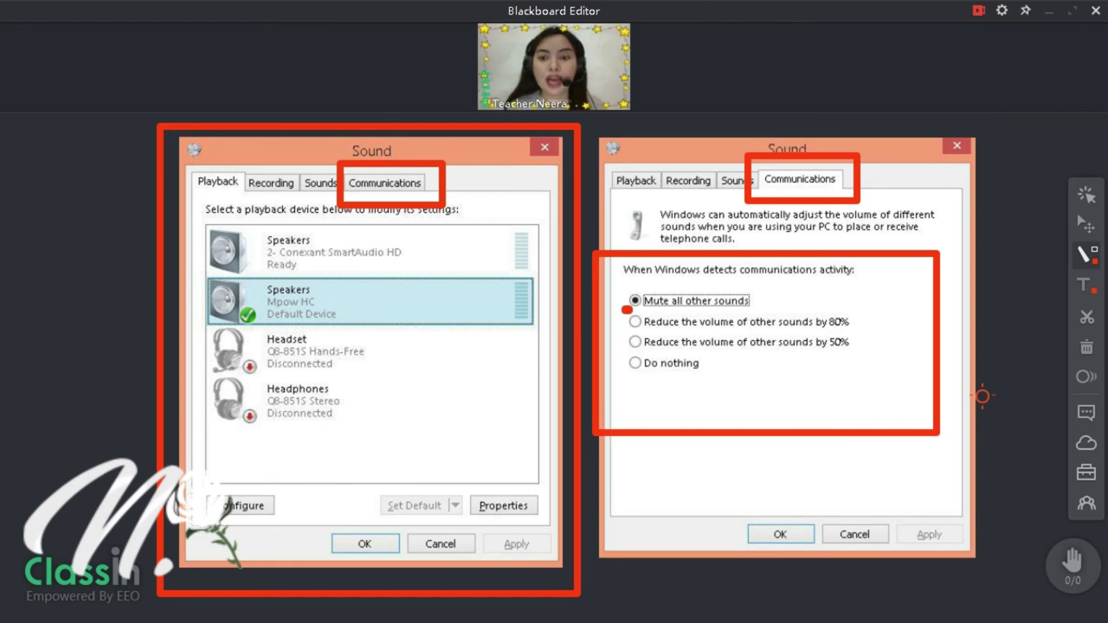
pyautogui.moveTo(721, 510); pyautogui.dragTo(833, 569)
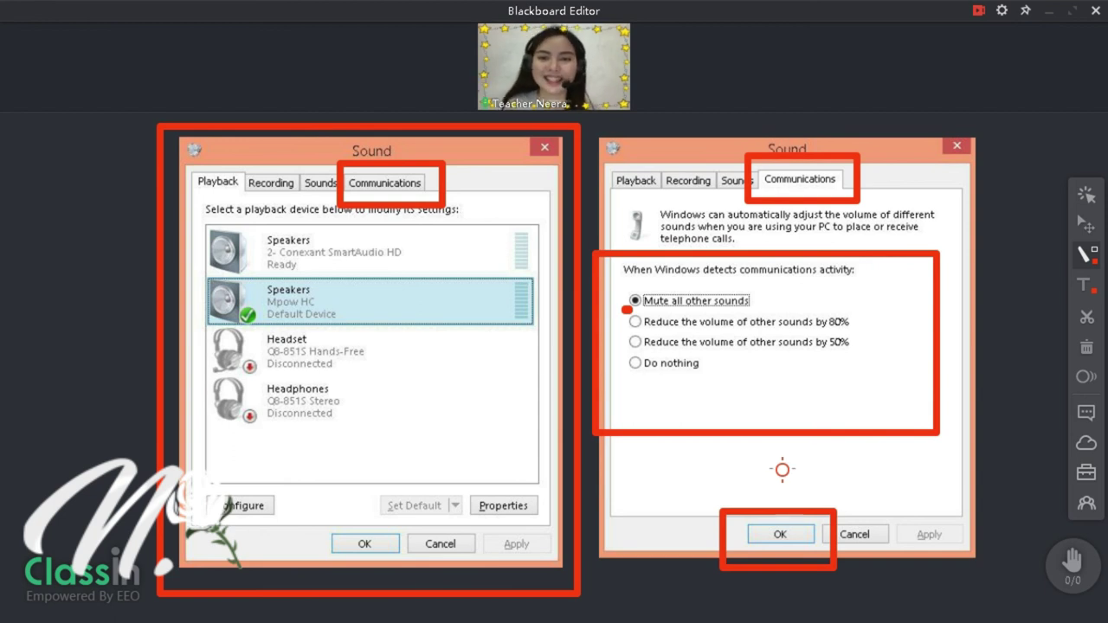
# Step: Drag the RESTART YOUR LAPTOP/ COMPUTER note up toward the Sound dialog screenshots
pyautogui.scroll(-5, 728, 475)
pyautogui.scroll(1, 728, 474)
pyautogui.moveTo(540, 370); pyautogui.dragTo(532, 296)
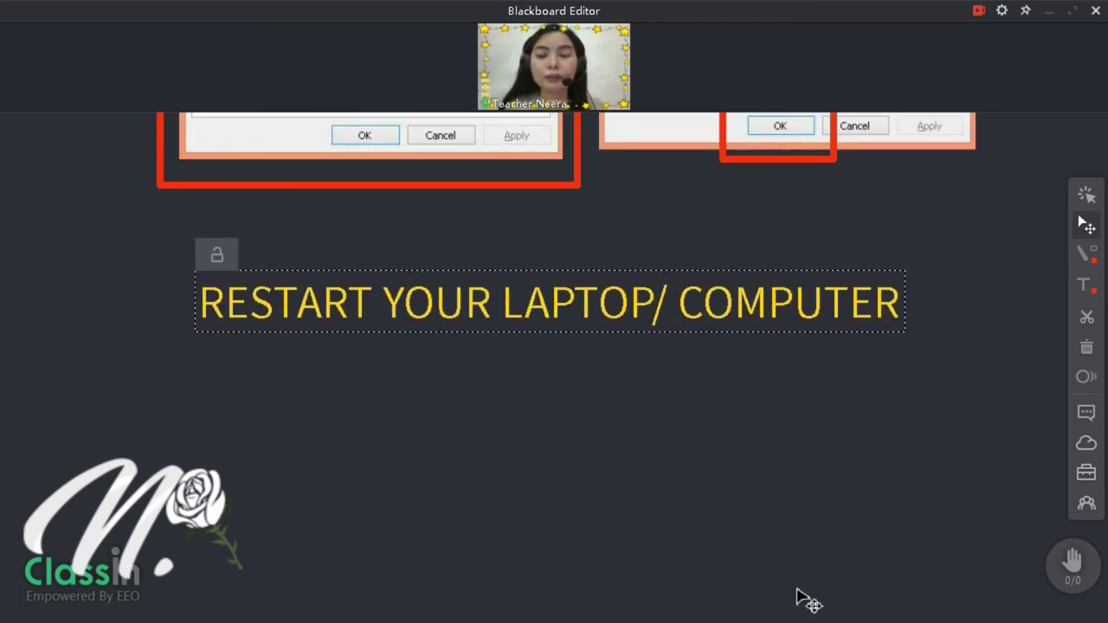
pyautogui.scroll(3, 801, 502)
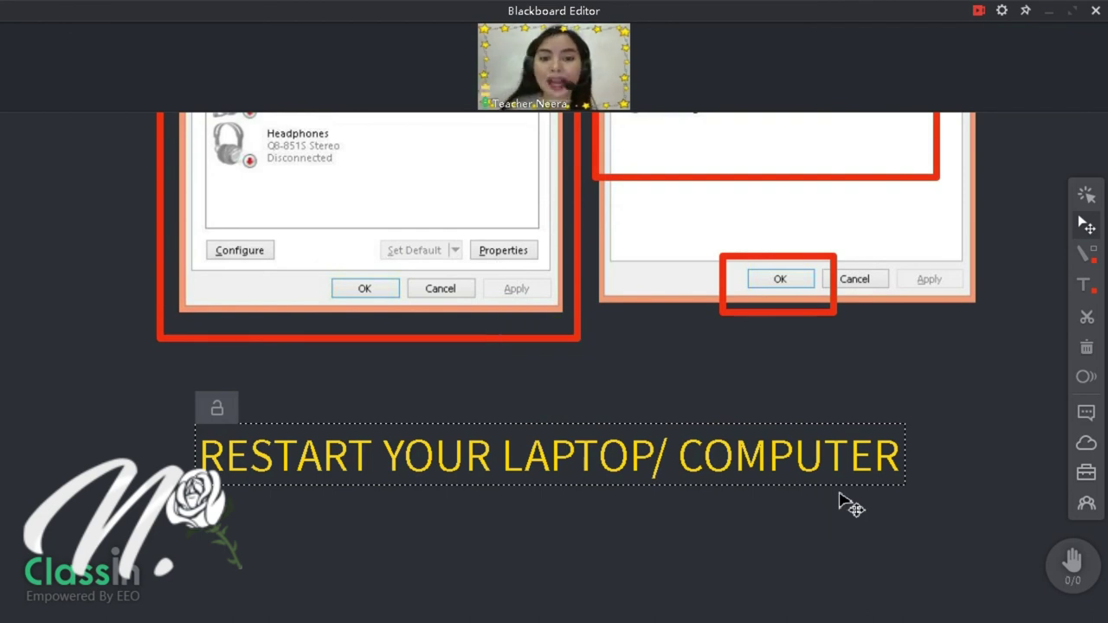
pyautogui.scroll(15, 852, 508)
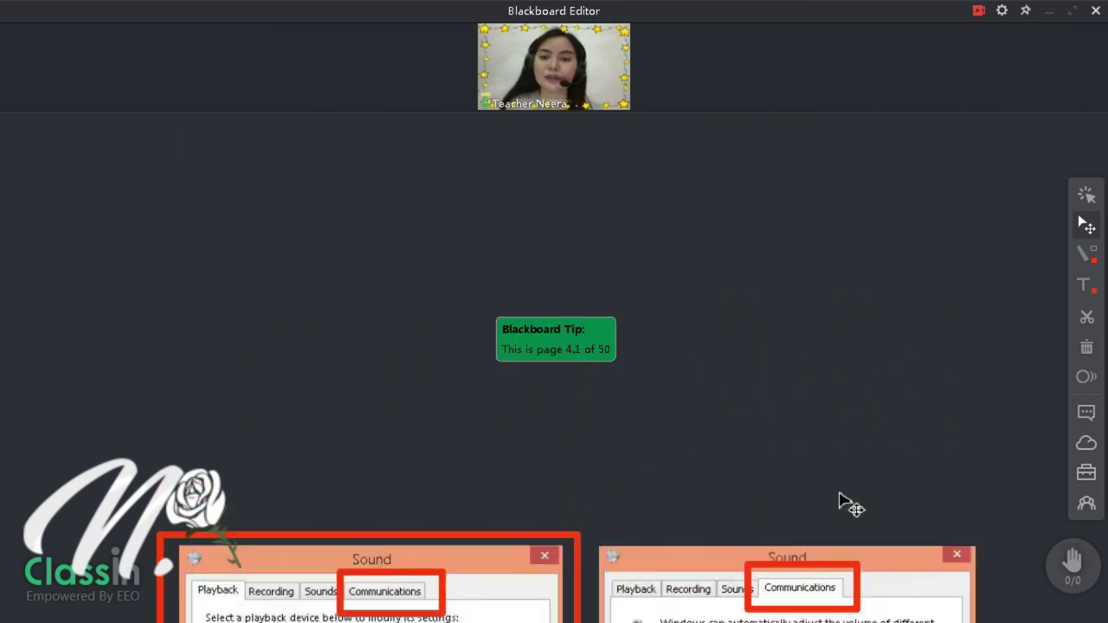
# Step: Paste the yellow SUBSCRIBE! closing text onto the blank page below the teacher video
pyautogui.scroll(15, 853, 508)
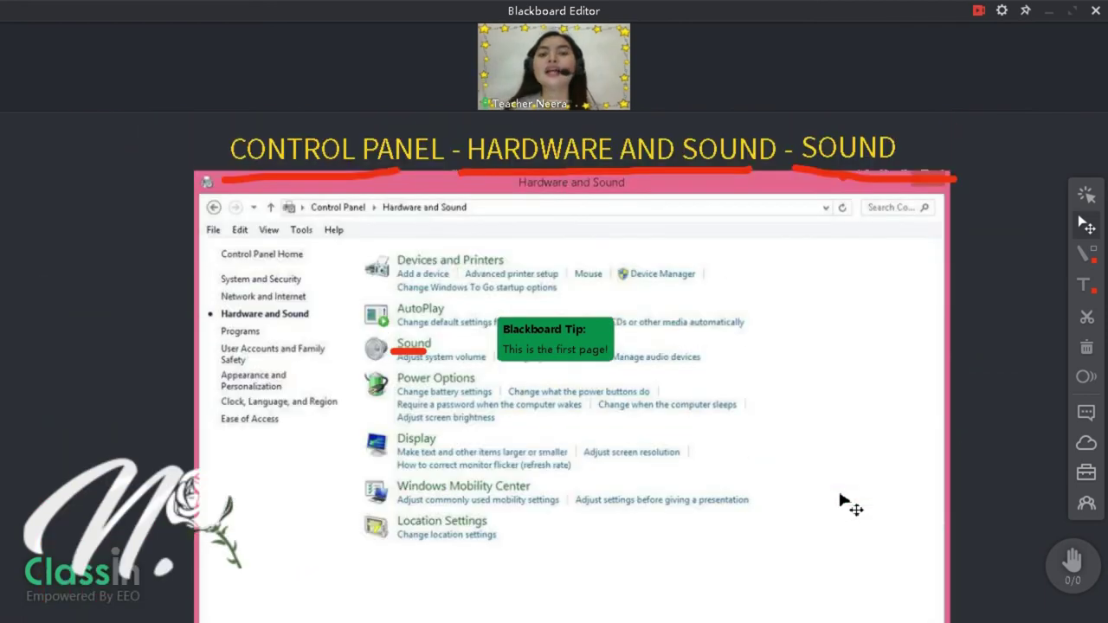
pyautogui.scroll(-10, 844, 502)
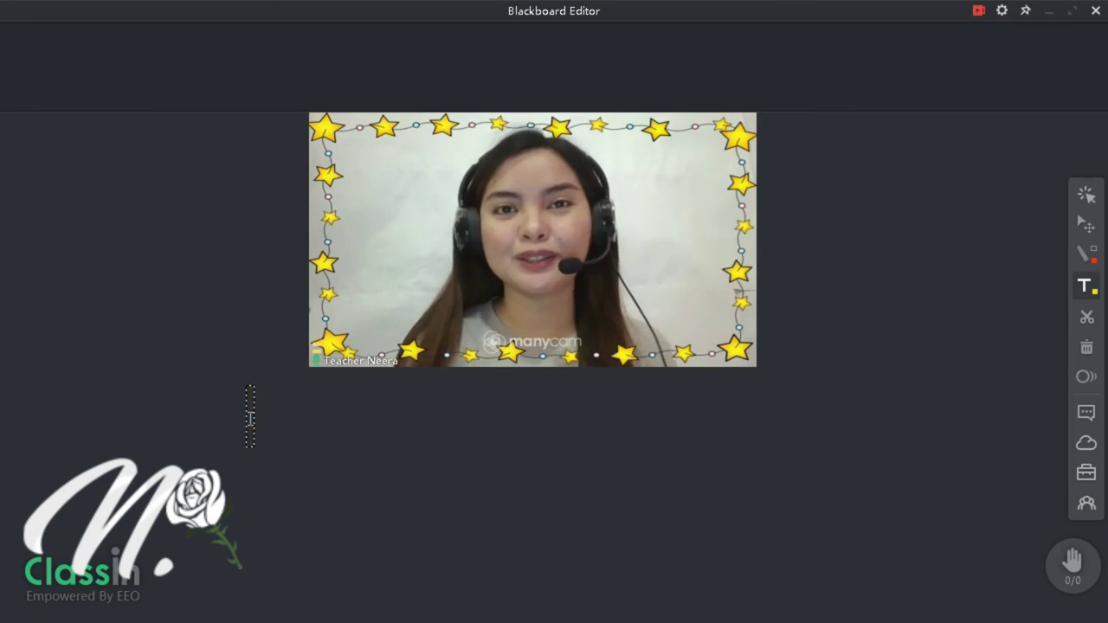
pyautogui.write('SUBSCRIBE! MISS N.')
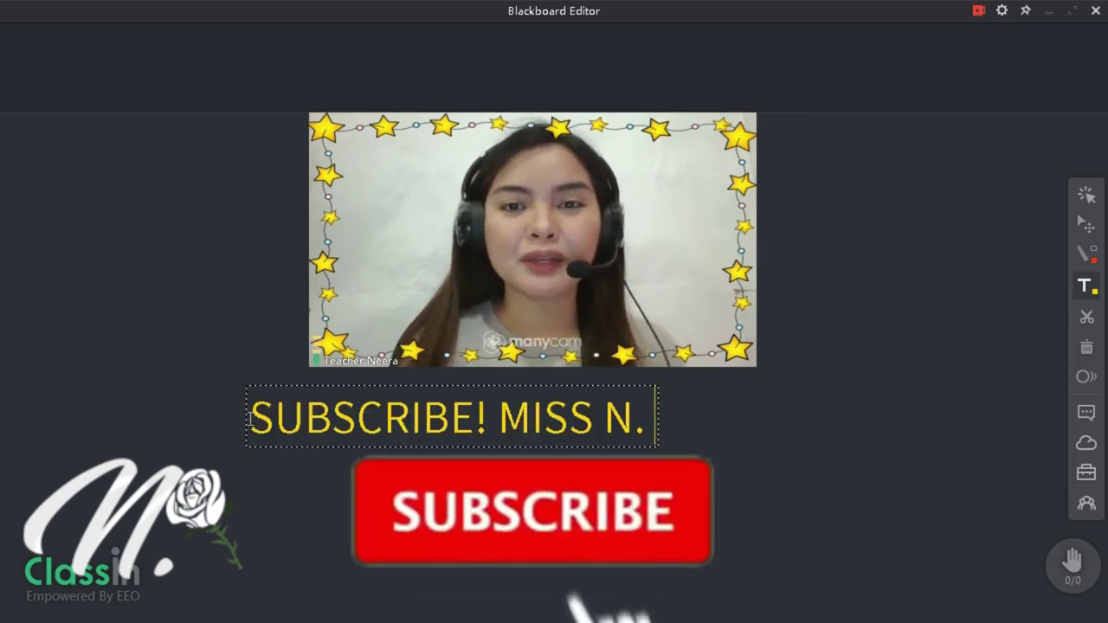